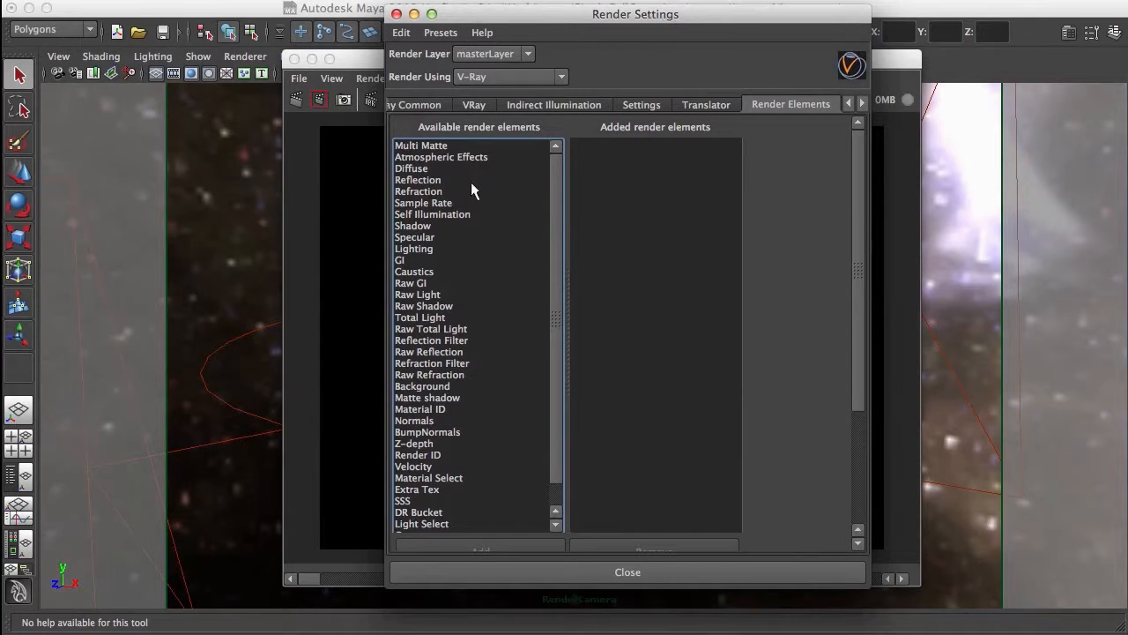
Browse the lesson list of the "Utilizing Render Elements in V-Ray for Maya" course in the web browser, then return to Maya
left_click_drag(546, 312, 560, 378)
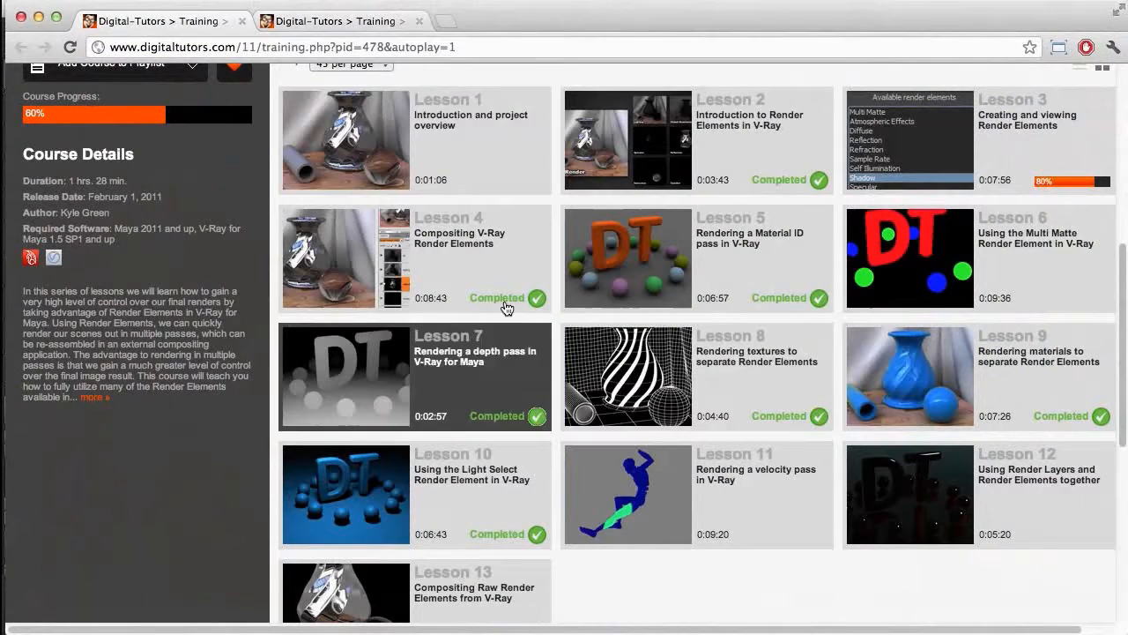
left_click_drag(1120, 285, 1116, 150)
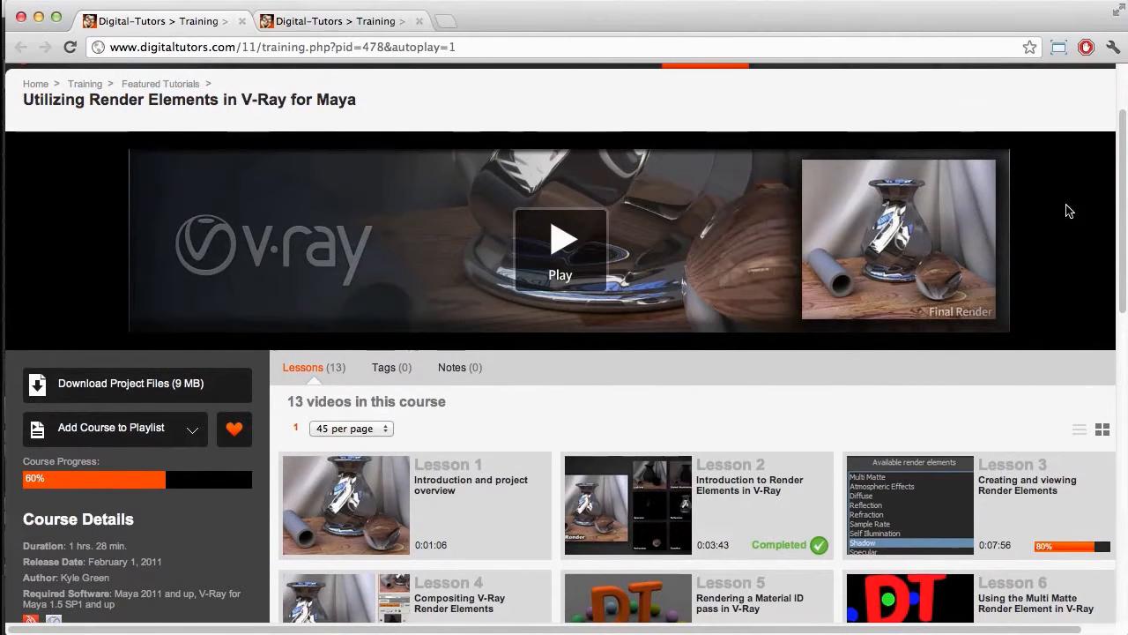
scroll(1111, 319, "down", 5)
scroll(1109, 319, "down", 3)
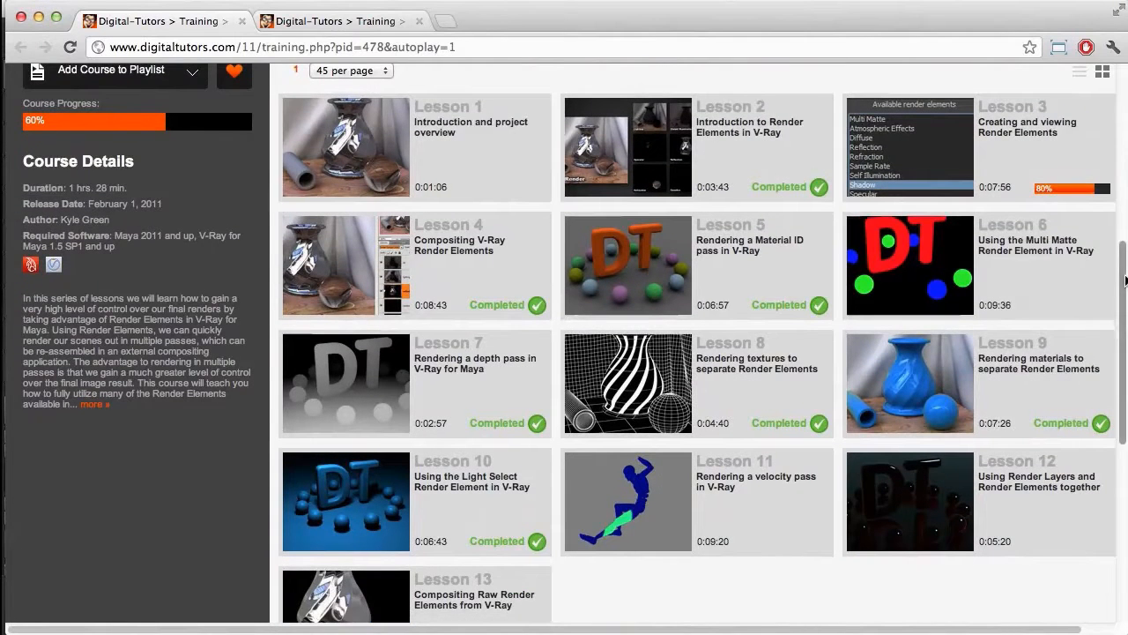
scroll(1115, 311, "down", 2)
scroll(1125, 326, "down", 2)
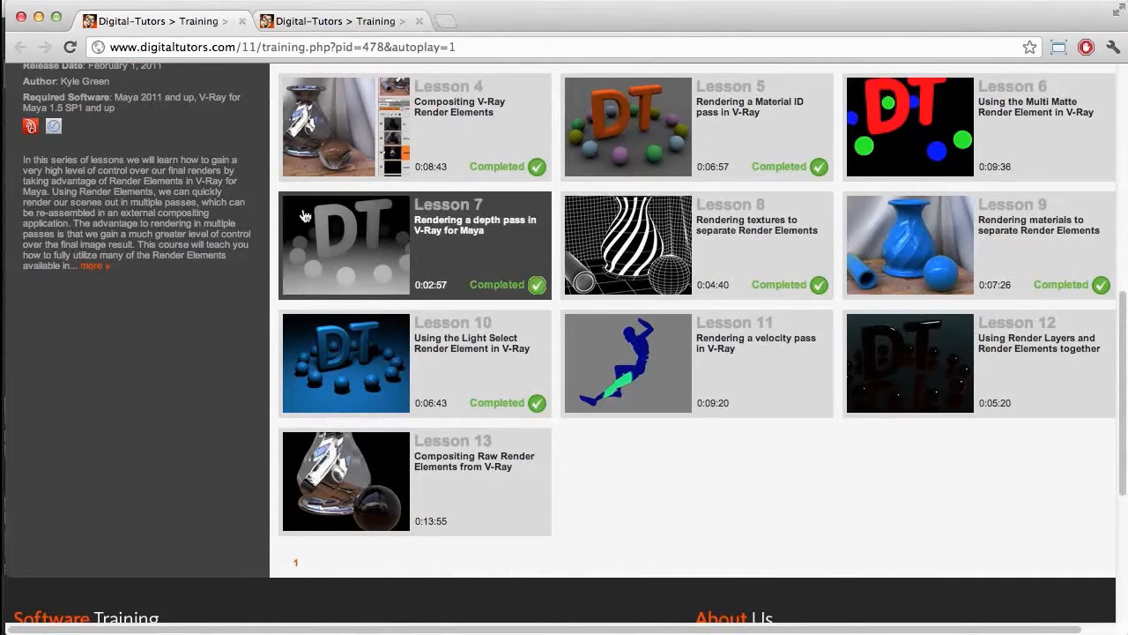
left_click(39, 17)
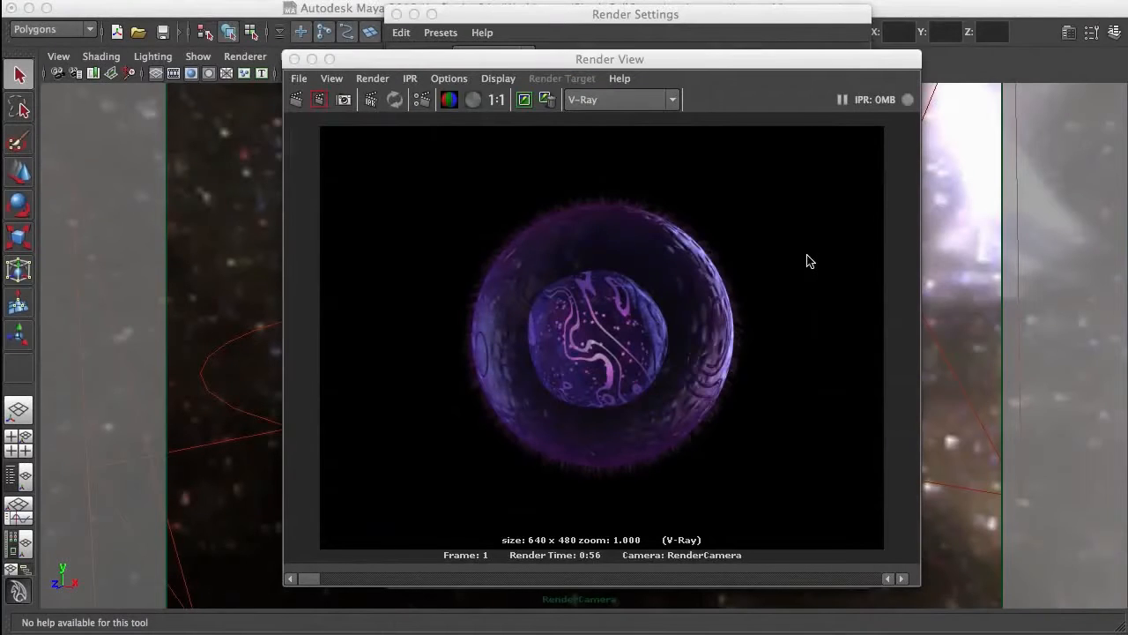
Add the Specular render element to the master layer in the Render Settings
left_click(761, 15)
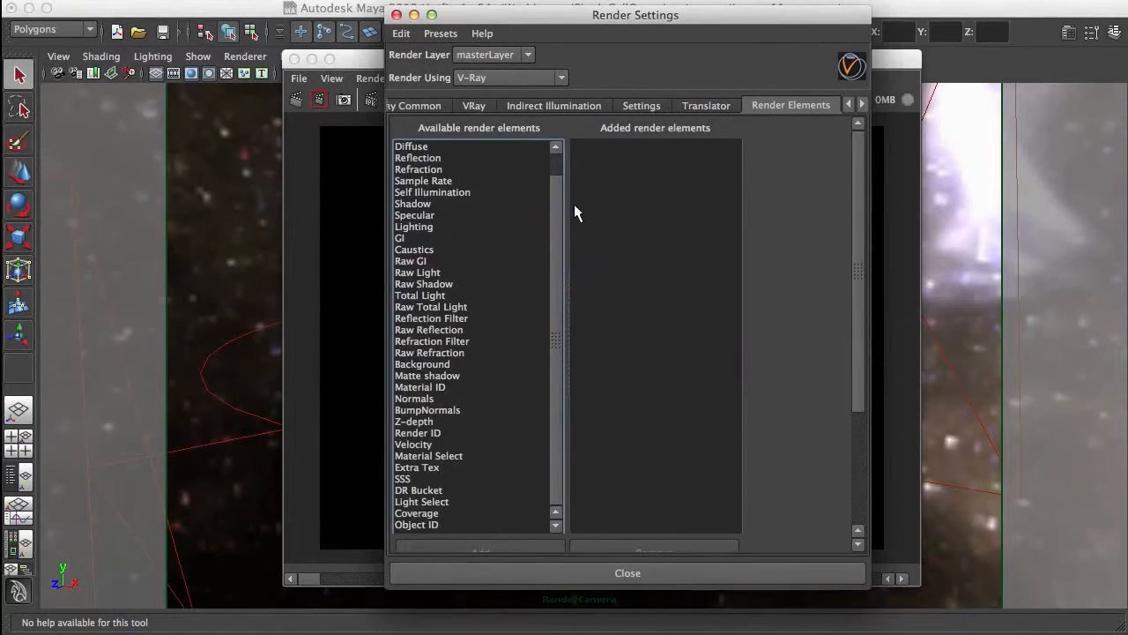
left_click_drag(555, 227, 582, 179)
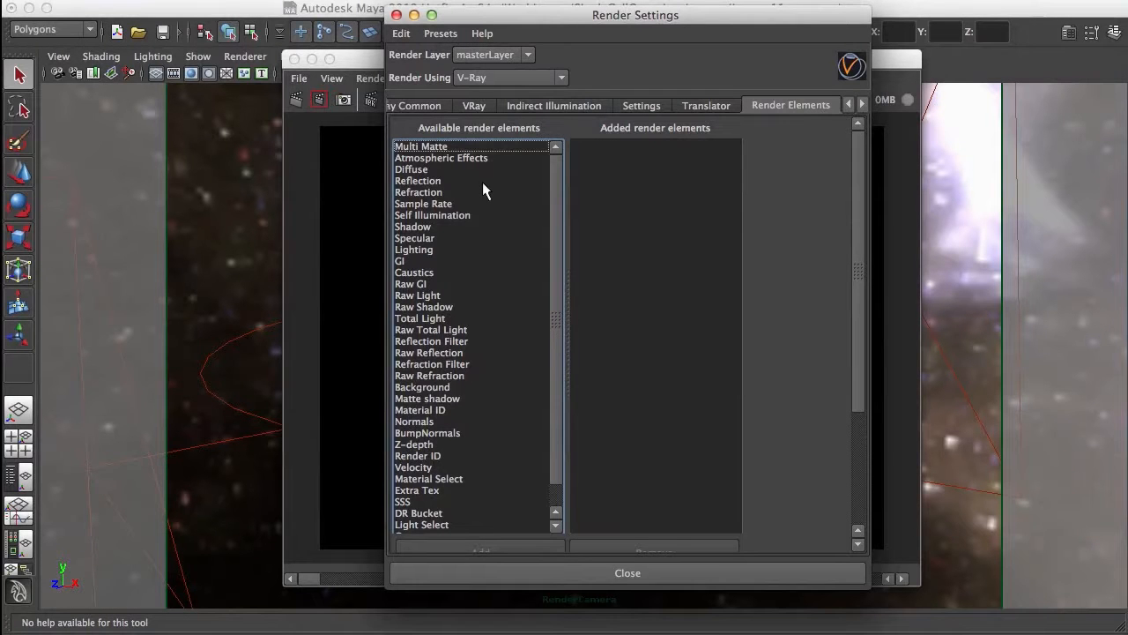
left_click(423, 180)
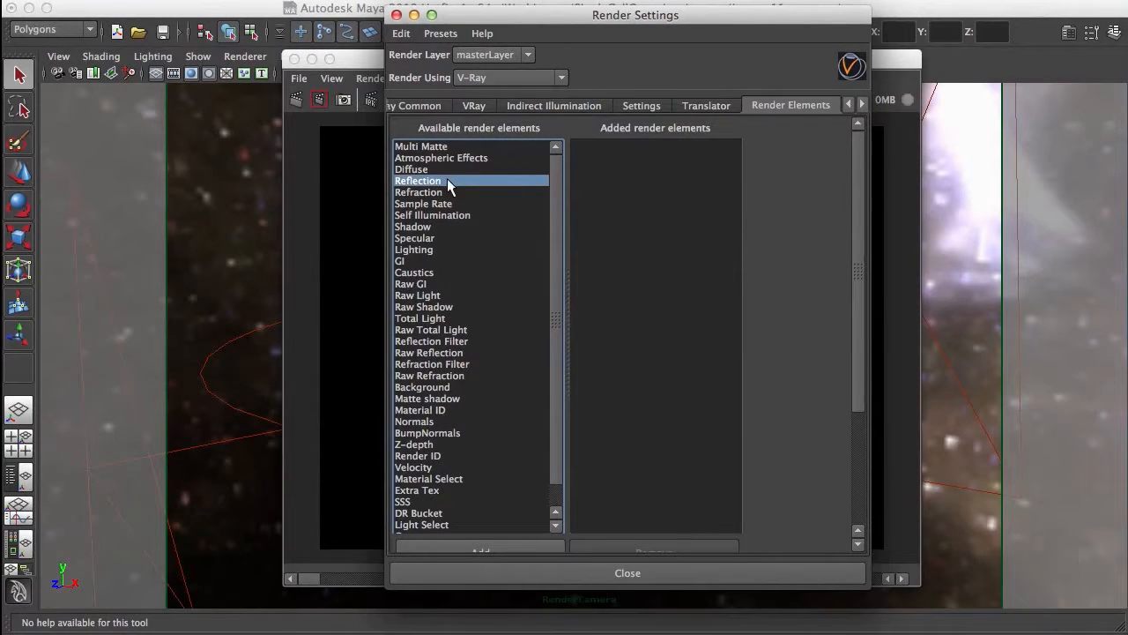
left_click(422, 216)
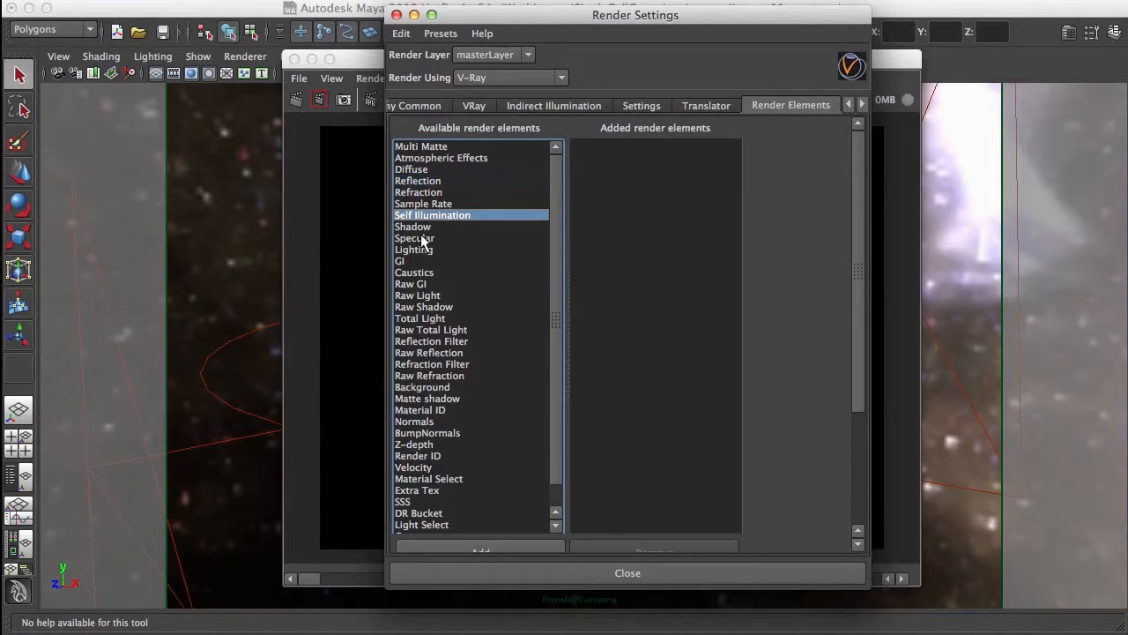
left_click(420, 239)
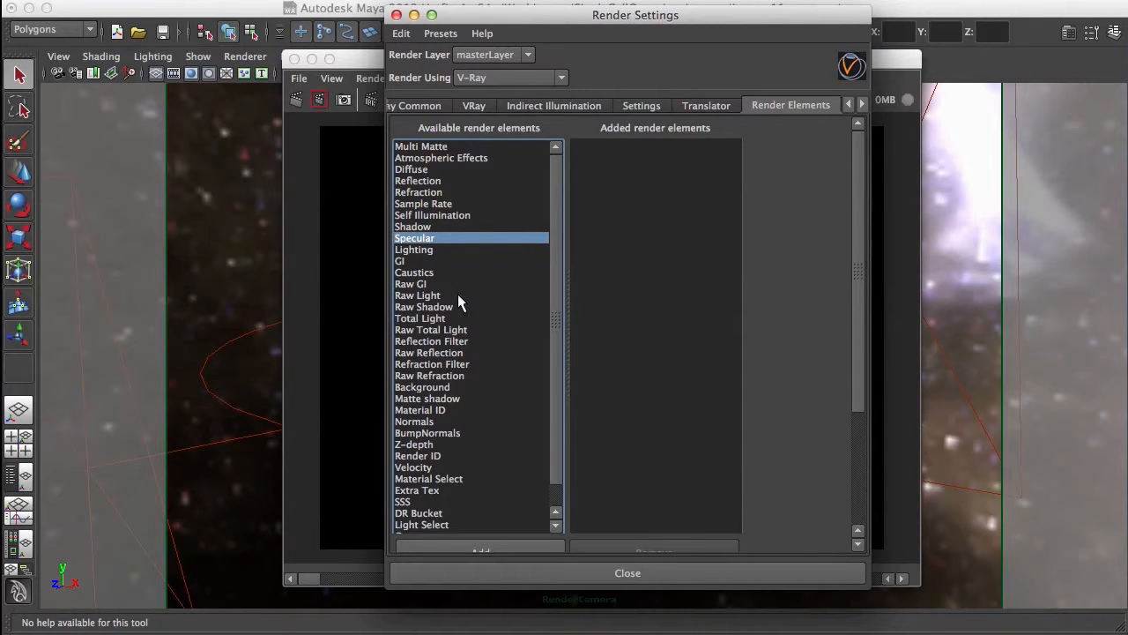
double_click(440, 238)
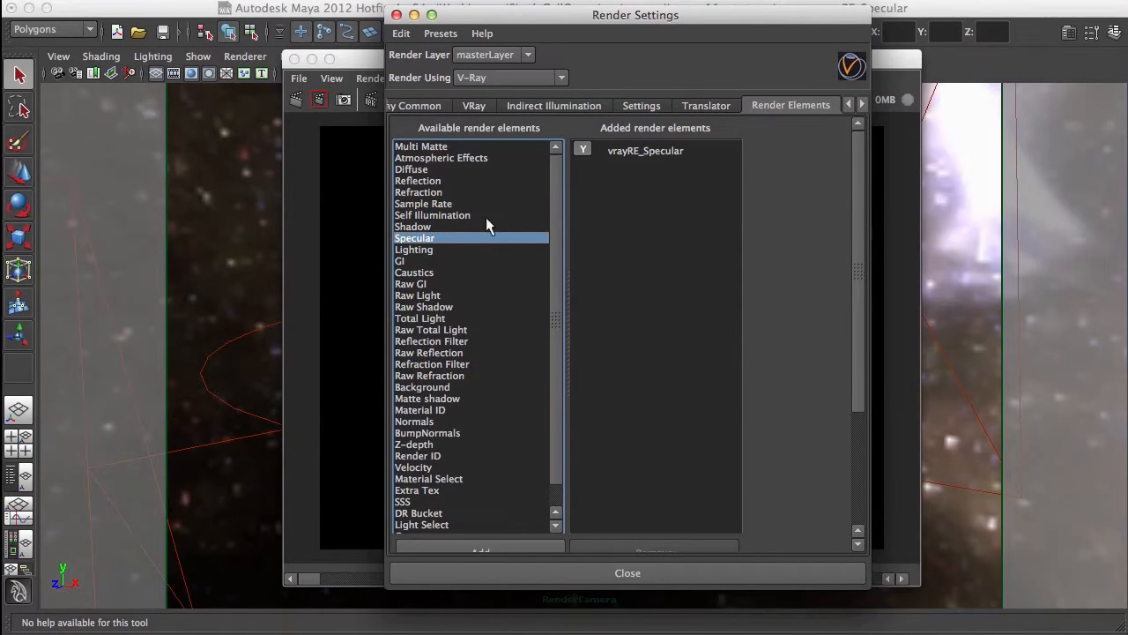
Add the Reflection and Self Illumination render elements together
left_click(431, 181)
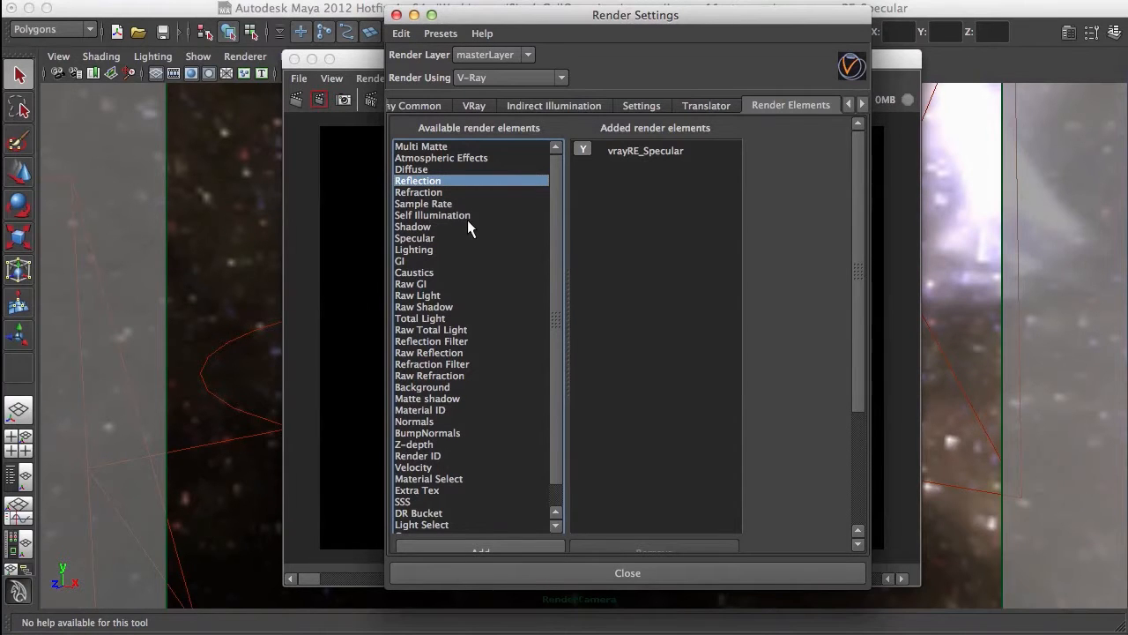
left_click(465, 216, "super")
left_click_drag(555, 260, 556, 275)
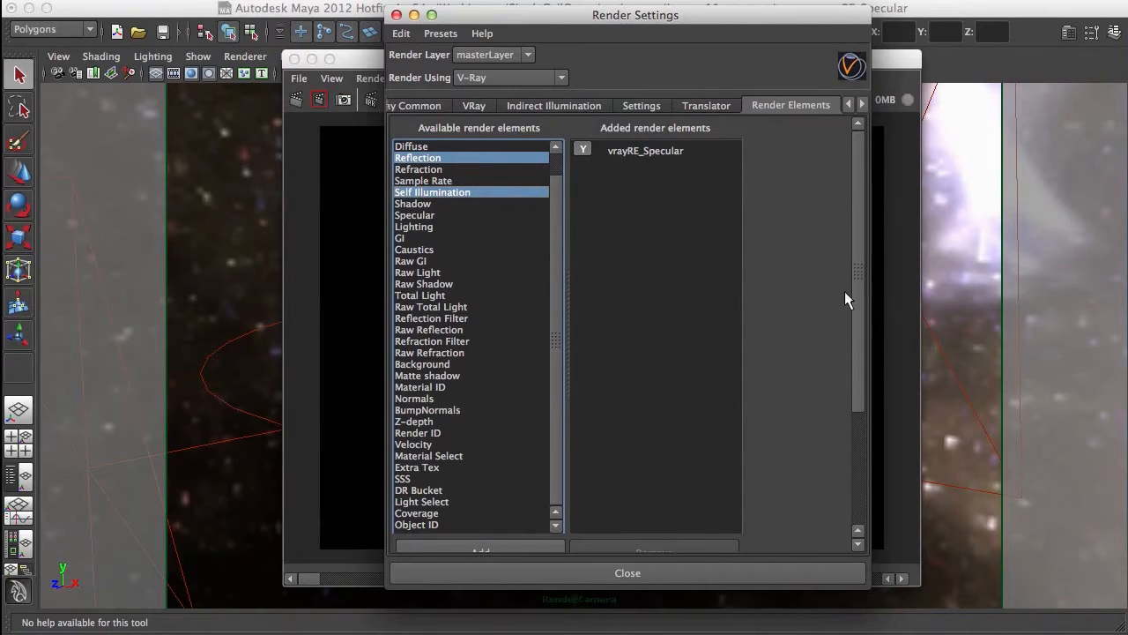
scroll(861, 350, "down", 3)
left_click(496, 508)
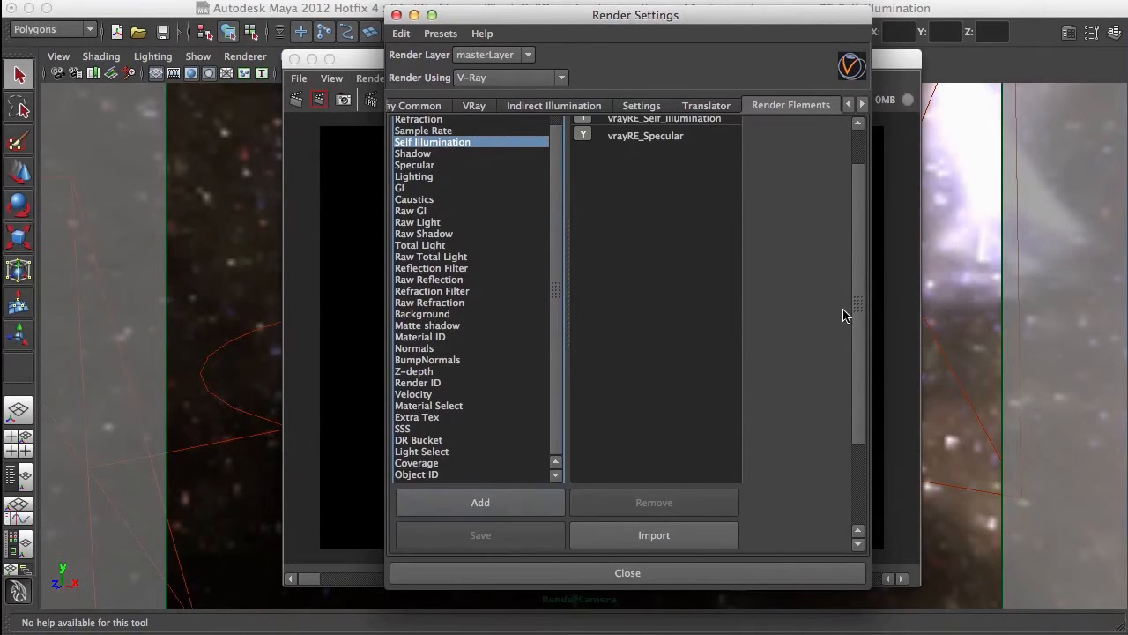
Check the added Reflection, Self Illumination and Specular render elements by selecting each one in turn
scroll(866, 277, "up", 3)
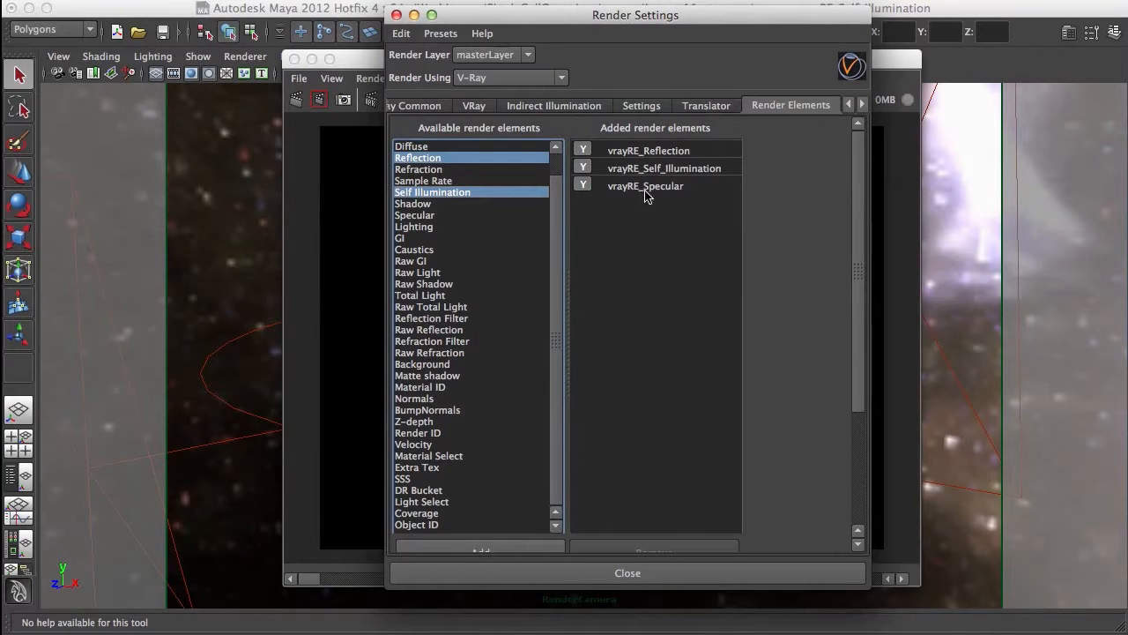
left_click(675, 151)
left_click(686, 168)
left_click(675, 186)
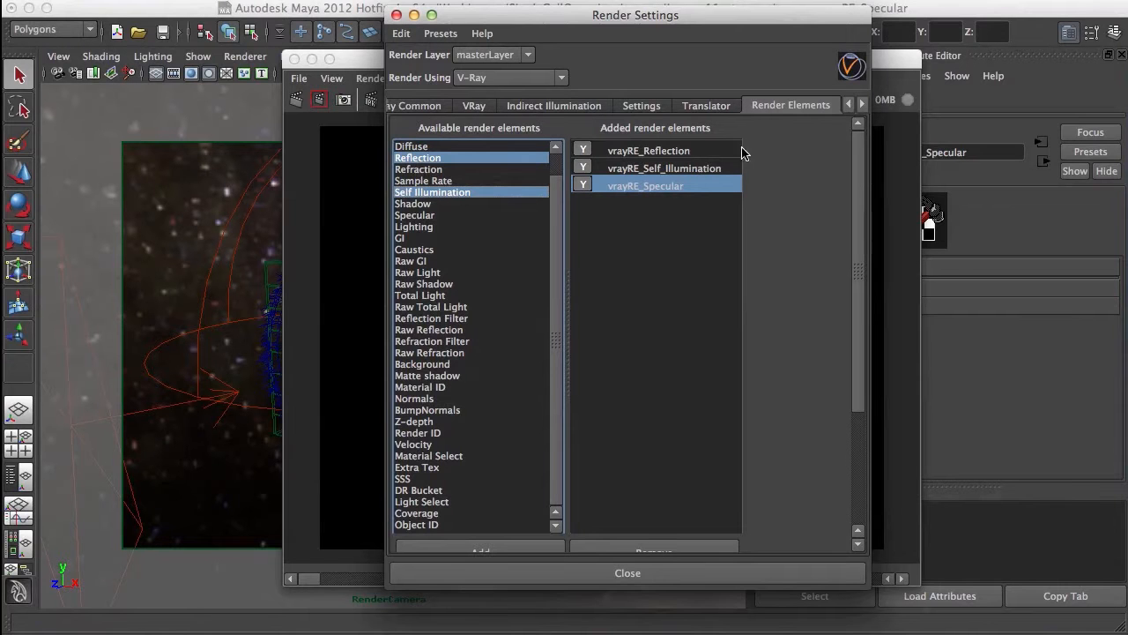
Enable Use V-Ray VFB in the common V-Ray render settings and show the V-Ray frame buffer
left_click(848, 105)
left_click(432, 107)
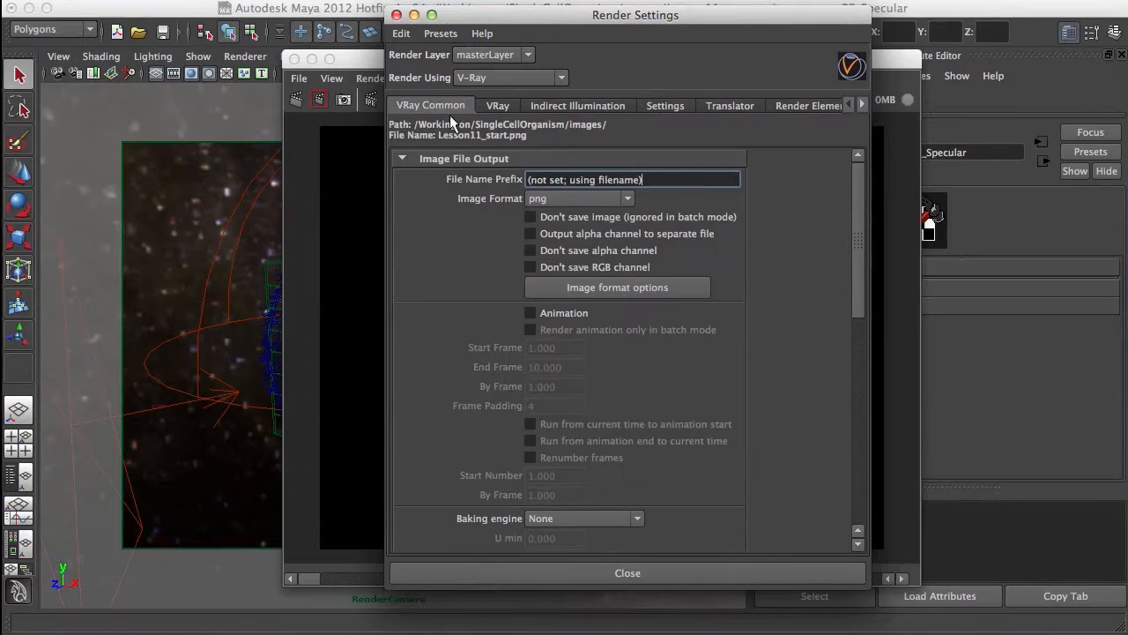
left_click_drag(854, 238, 854, 446)
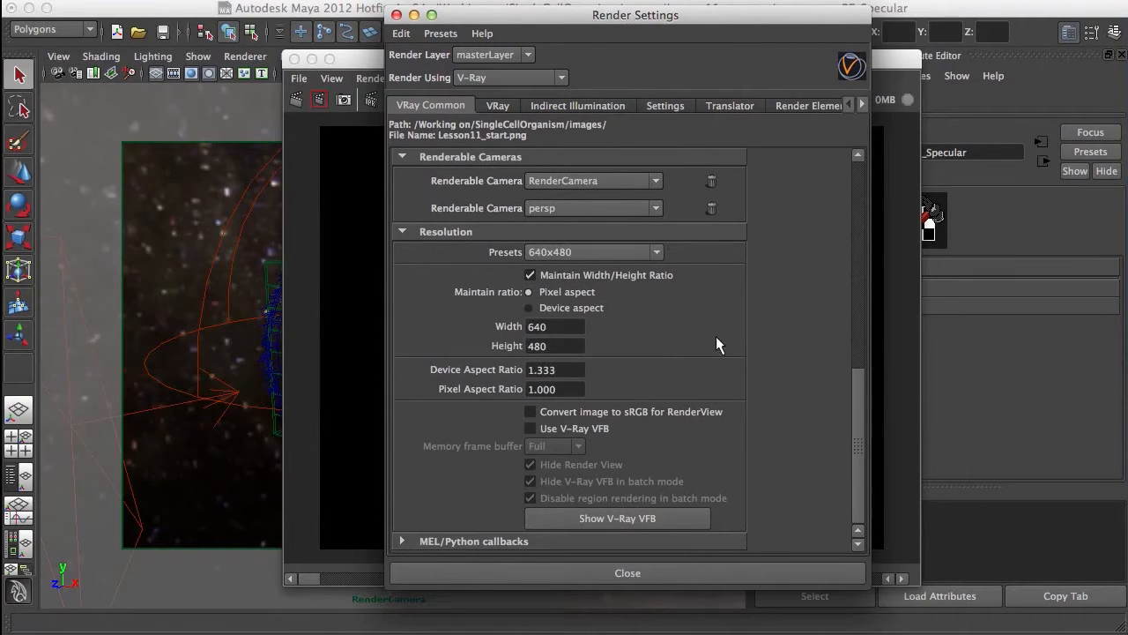
left_click(556, 430)
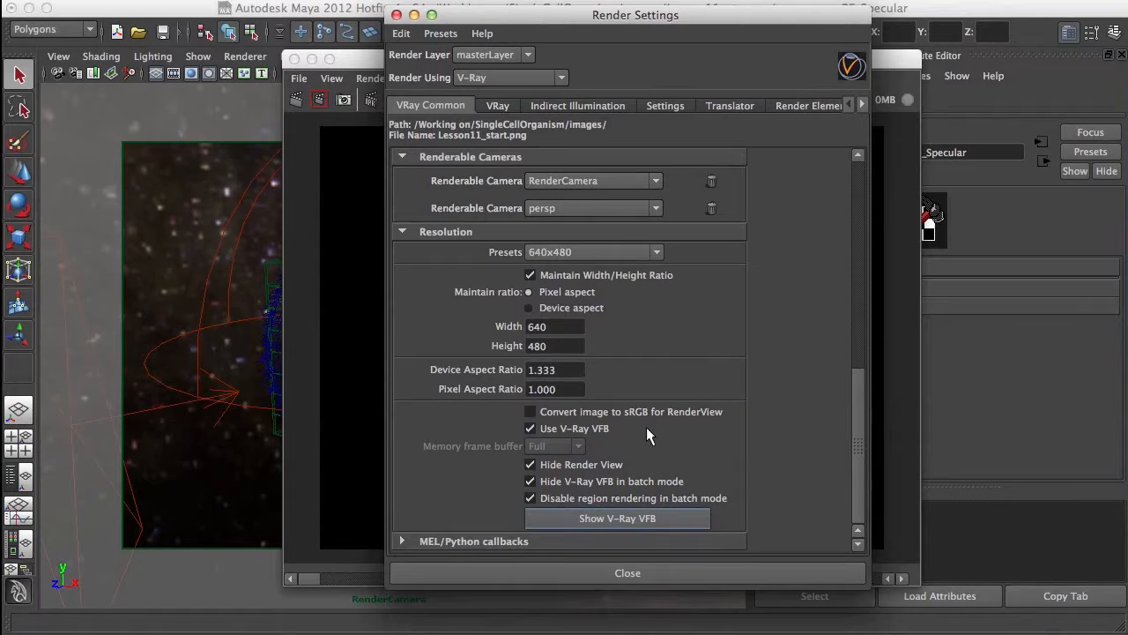
left_click(617, 518)
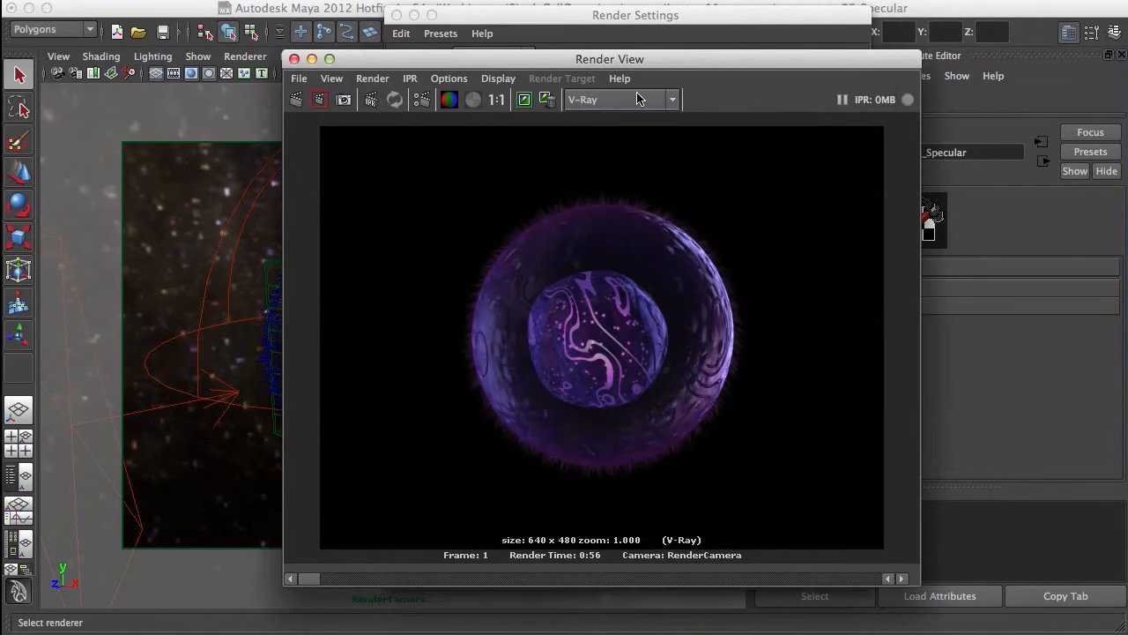
Render the scene through RenderCamera
left_click_drag(697, 62, 624, 53)
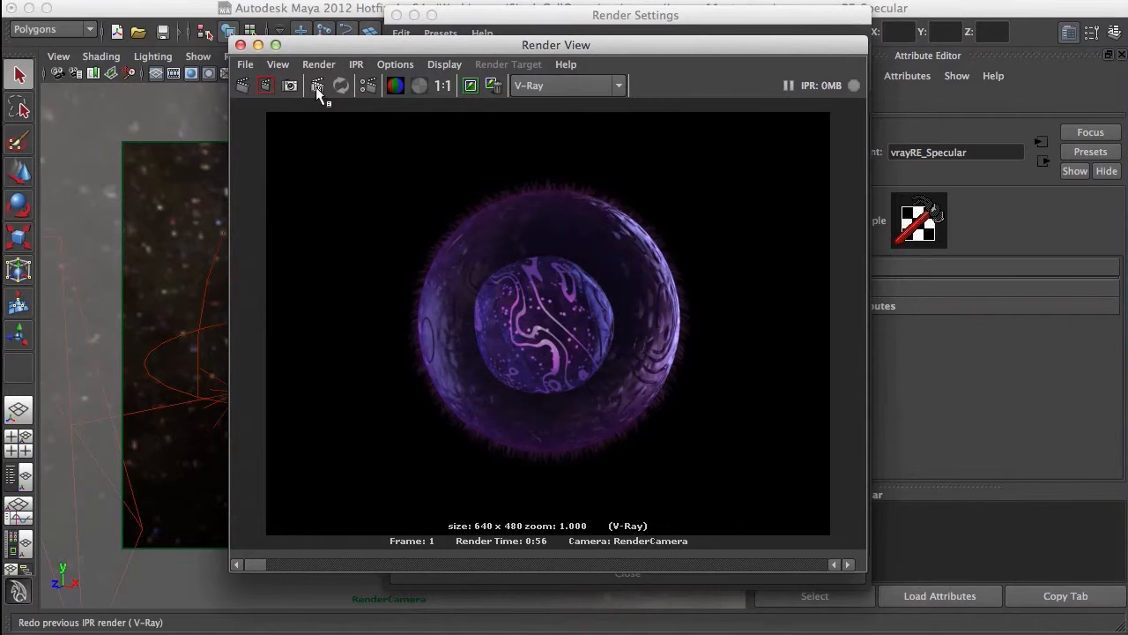
left_click(323, 64)
mouse_move(358, 163)
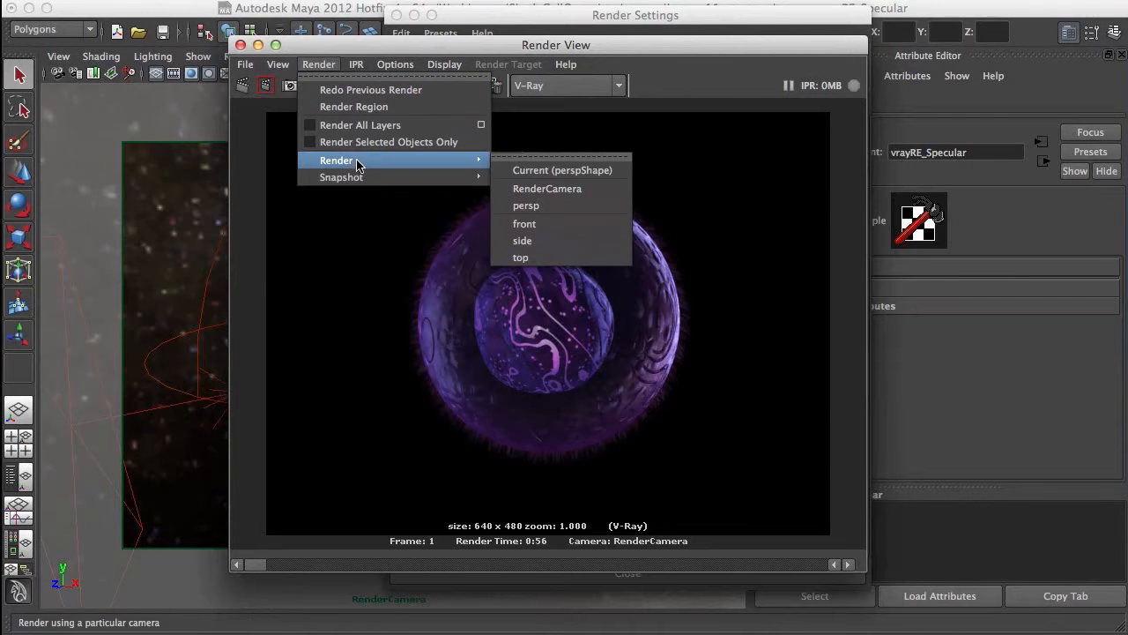
left_click(550, 188)
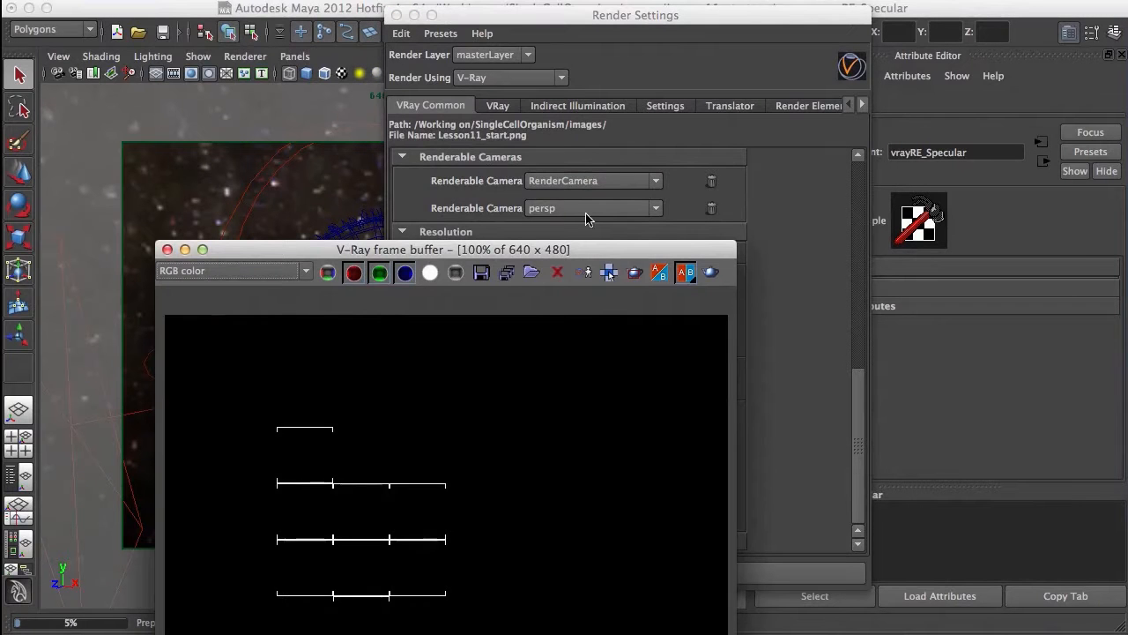
Close the Render View and arrange the V-Ray frame buffer beside the Render Settings window
left_click_drag(610, 255, 631, 67)
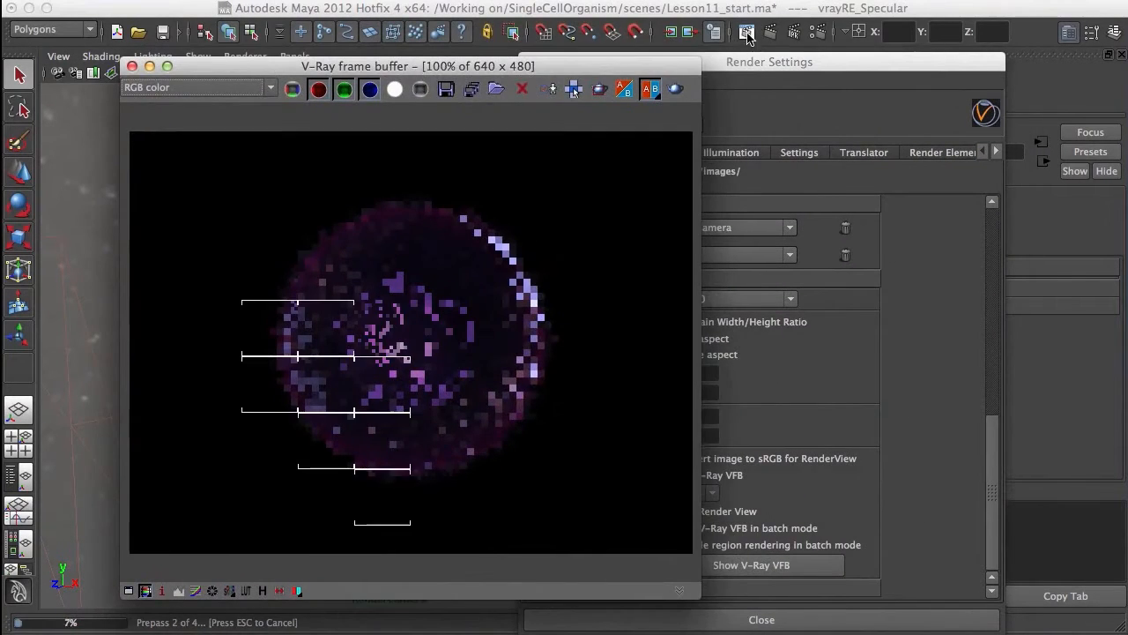
left_click(750, 34)
left_click(239, 45)
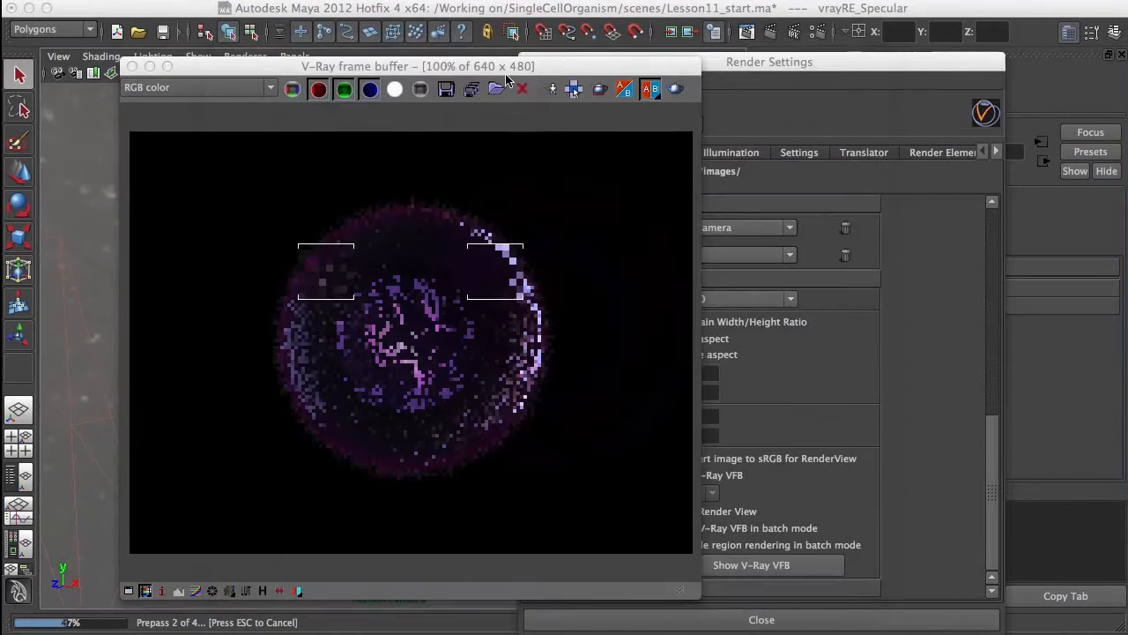
left_click_drag(764, 66, 799, 21)
left_click_drag(475, 56, 531, 52)
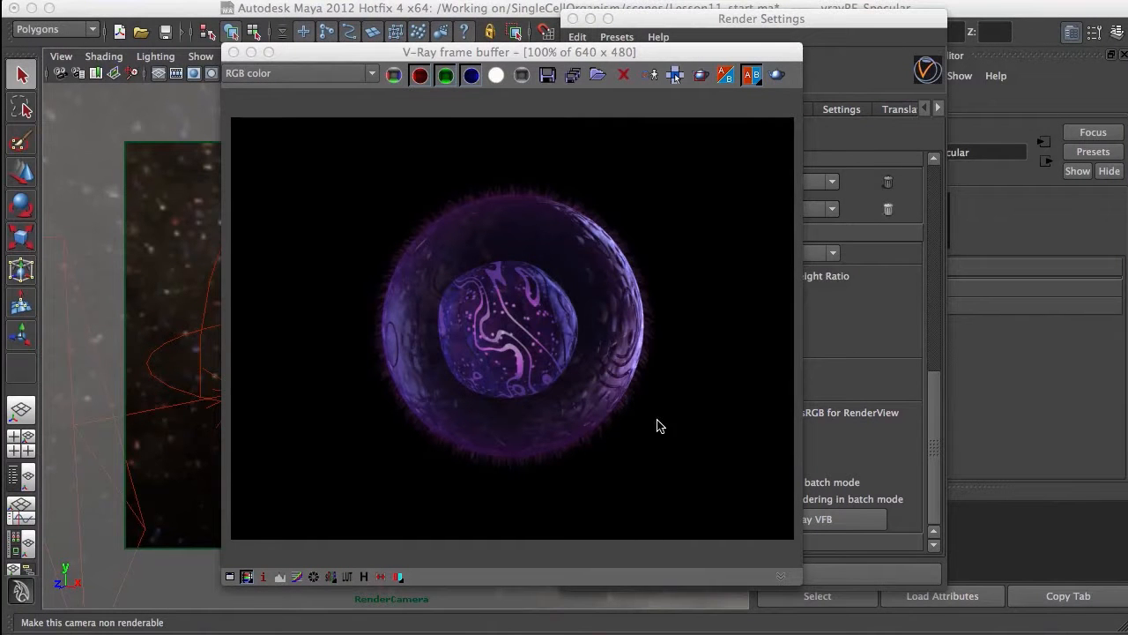
left_click(615, 52)
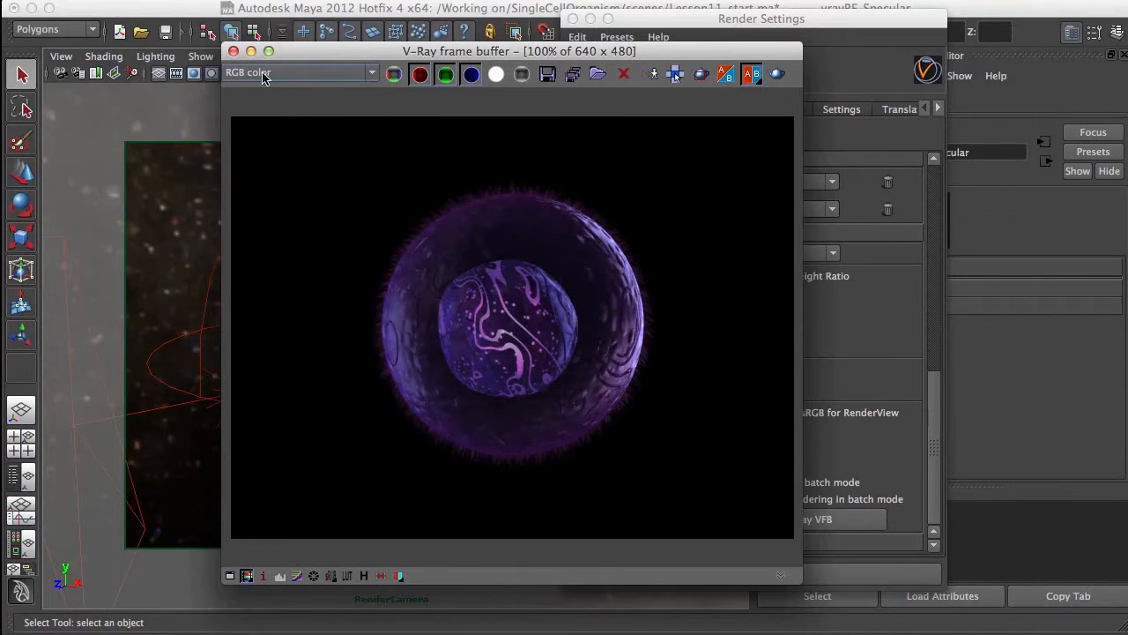
Compare the frame buffer's channel list with the added render elements in the Render Settings
left_click(370, 79)
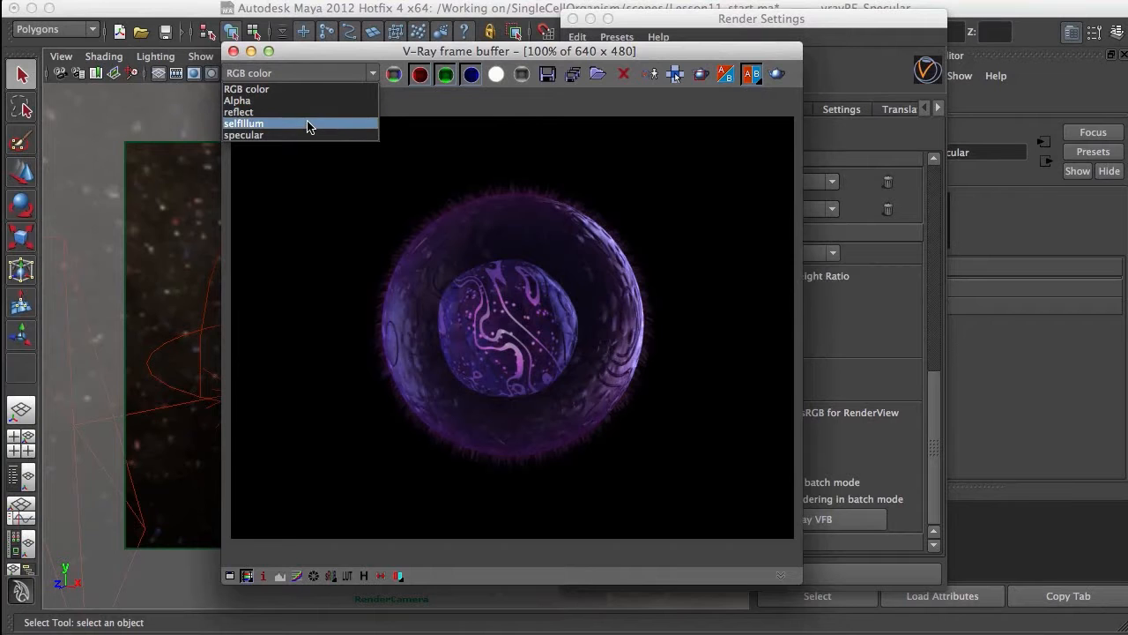
left_click(836, 58)
left_click(936, 108)
left_click(799, 109)
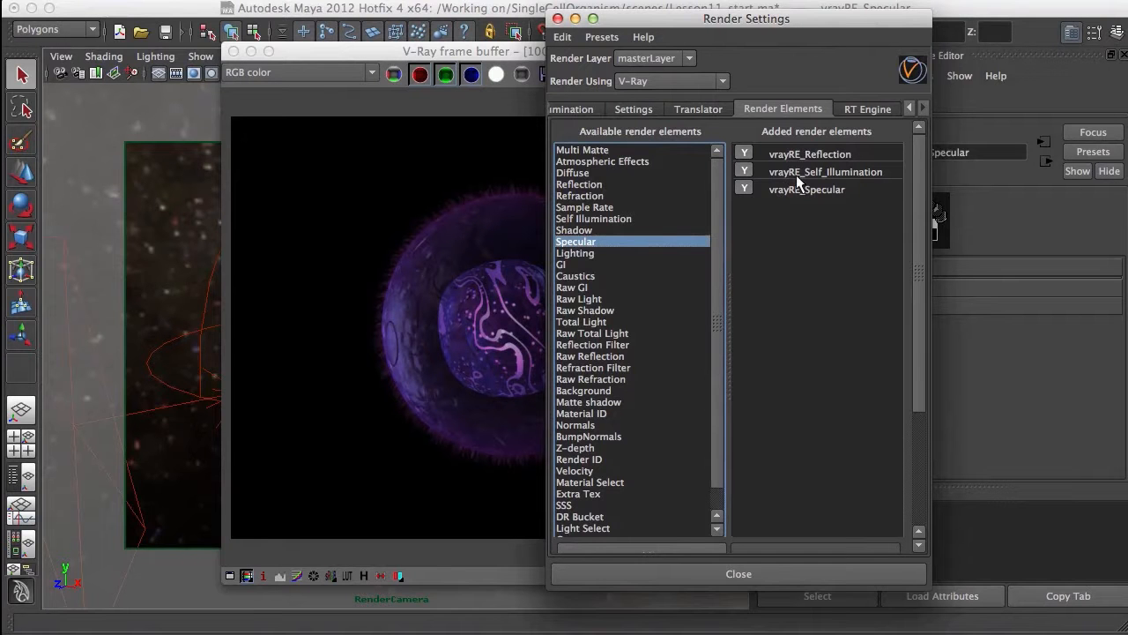
View the reflect, selfIllum and specular passes in the V-Ray frame buffer and switch back to RGB color
left_click(447, 61)
left_click(264, 73)
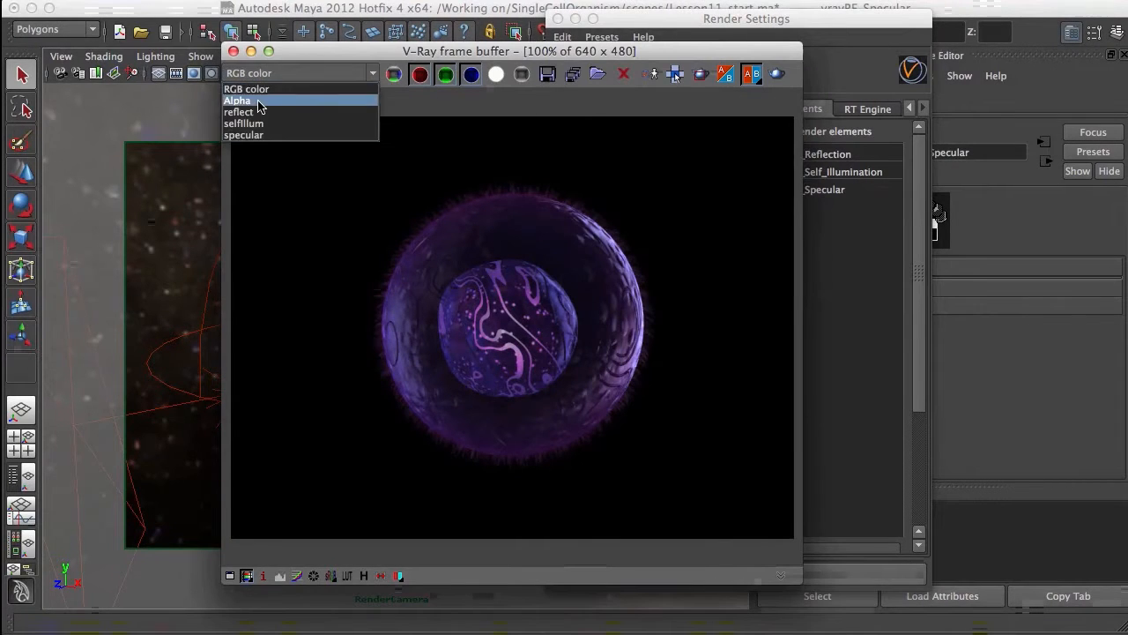
left_click(251, 112)
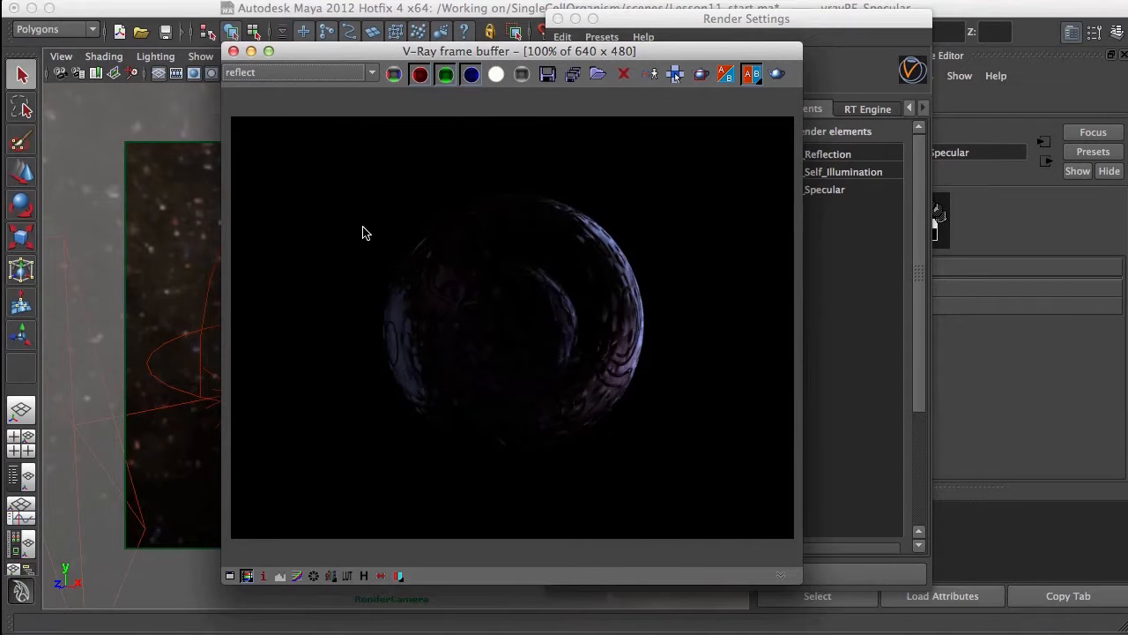
left_click(327, 72)
left_click(342, 126)
left_click(327, 72)
left_click(340, 138)
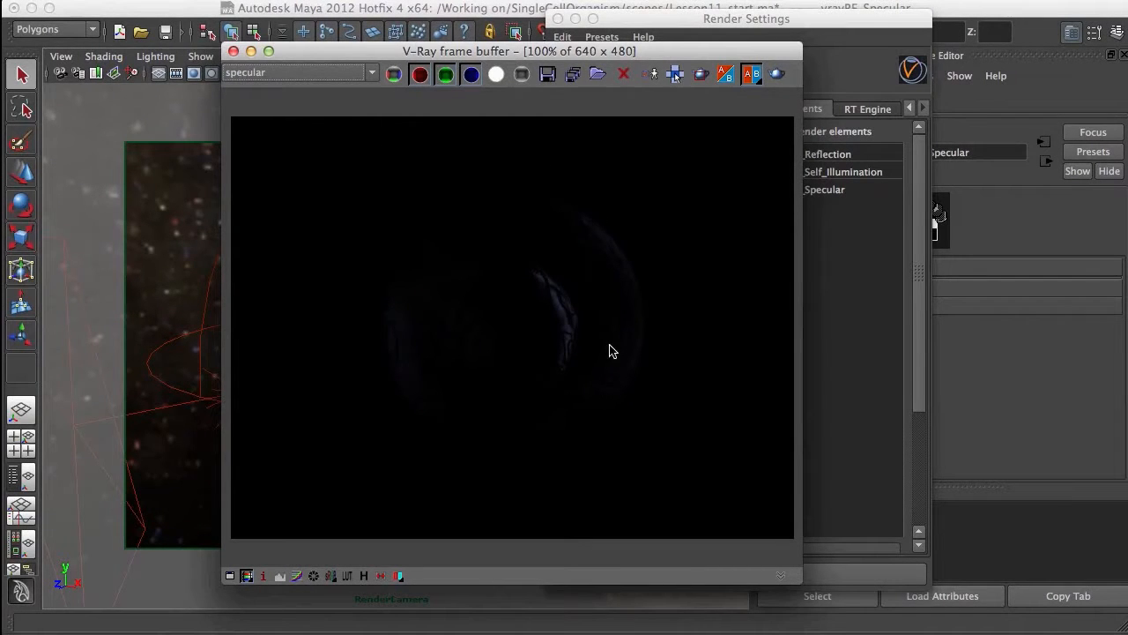
left_click(327, 74)
left_click(343, 126)
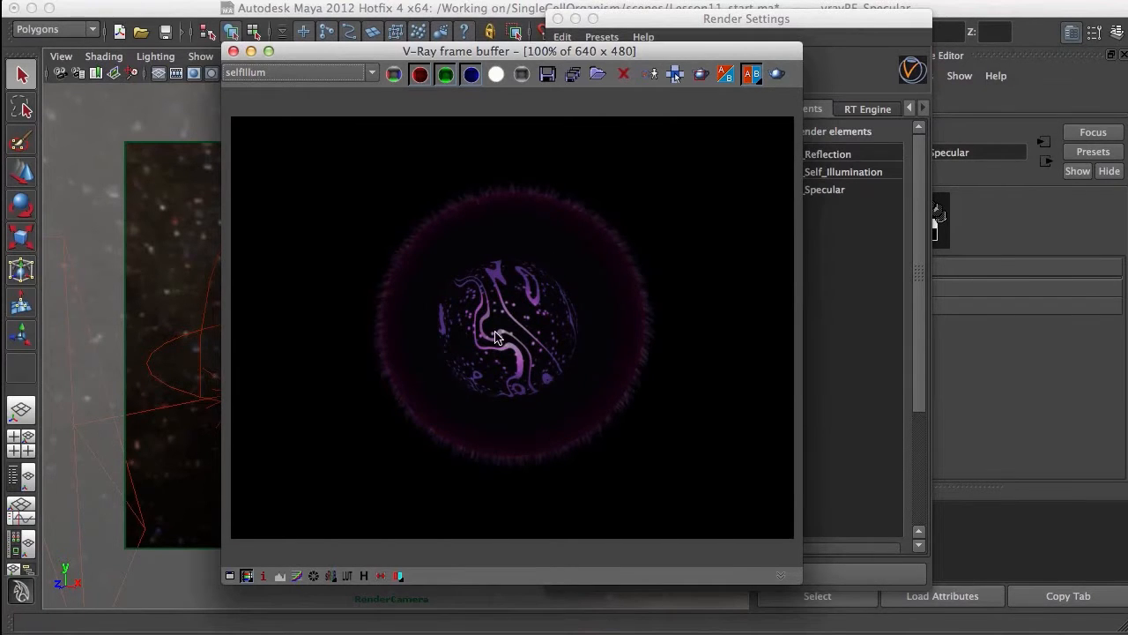
left_click(334, 76)
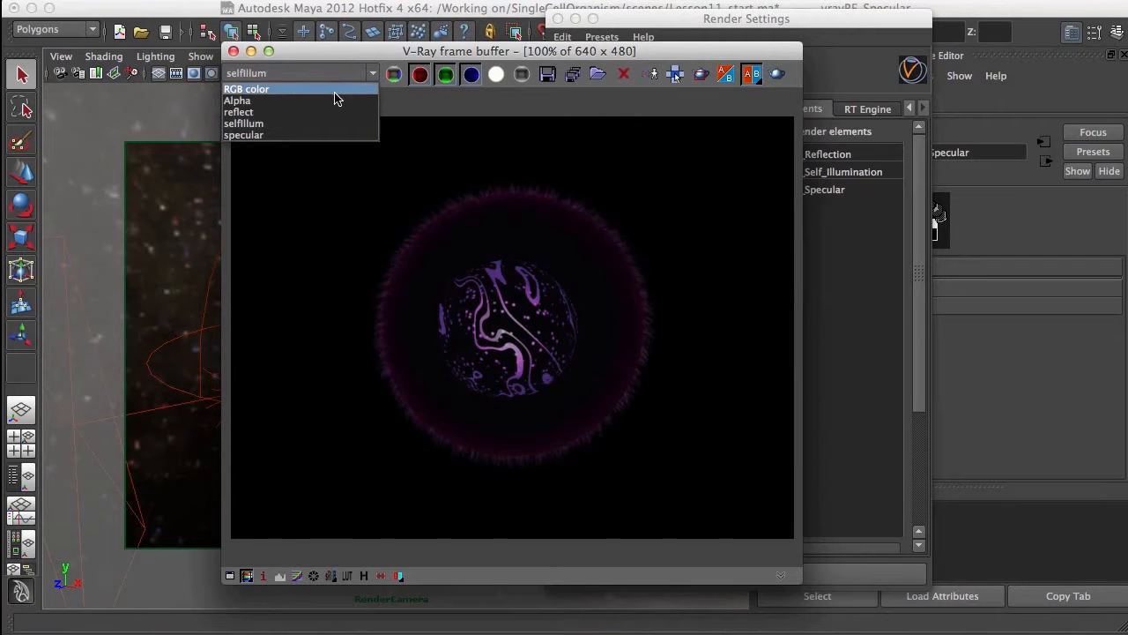
left_click(333, 95)
Arrange the V-Ray frame buffer and the Render Settings window side by side and bring the first Render Settings pages into reach
left_click_drag(879, 26, 844, 22)
left_click(872, 104)
left_click(874, 105)
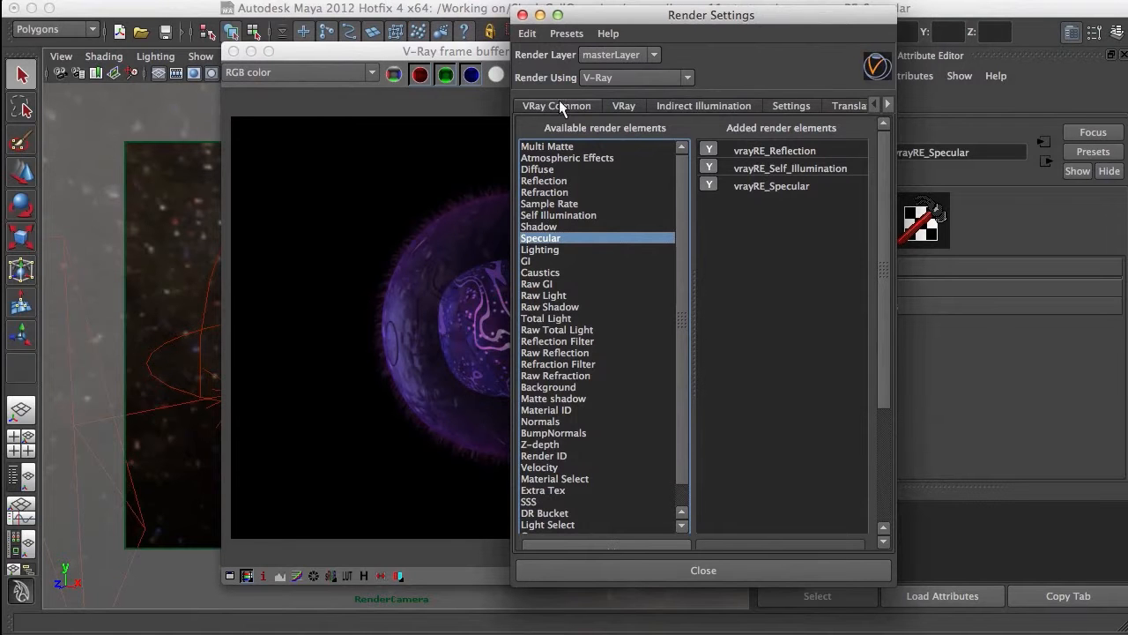
left_click_drag(617, 16, 740, 18)
left_click_drag(551, 53, 468, 53)
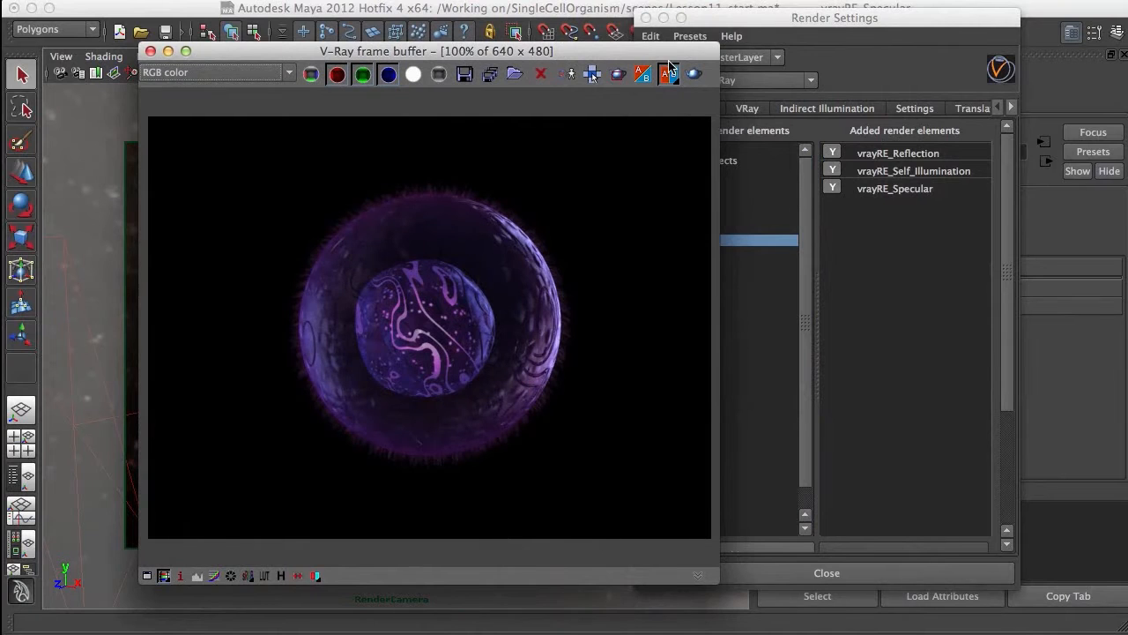
left_click_drag(669, 51, 710, 47)
left_click_drag(858, 17, 823, 16)
Set the V-Ray image sampler type to Adaptive DMC
left_click(638, 107)
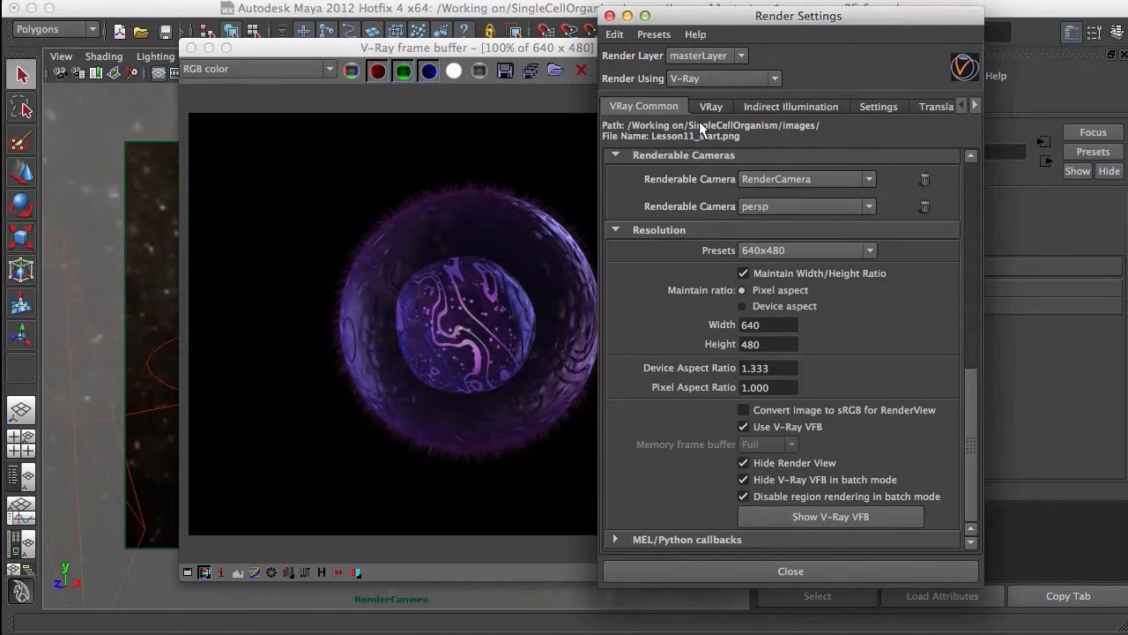
left_click(712, 107)
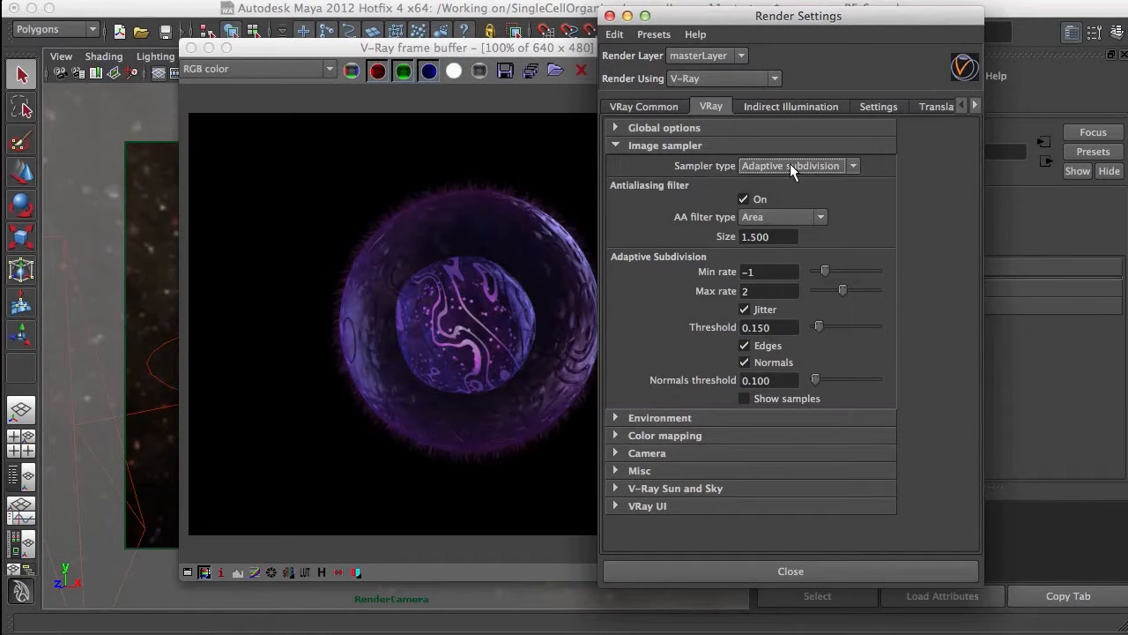
left_click(780, 167)
left_click(810, 193)
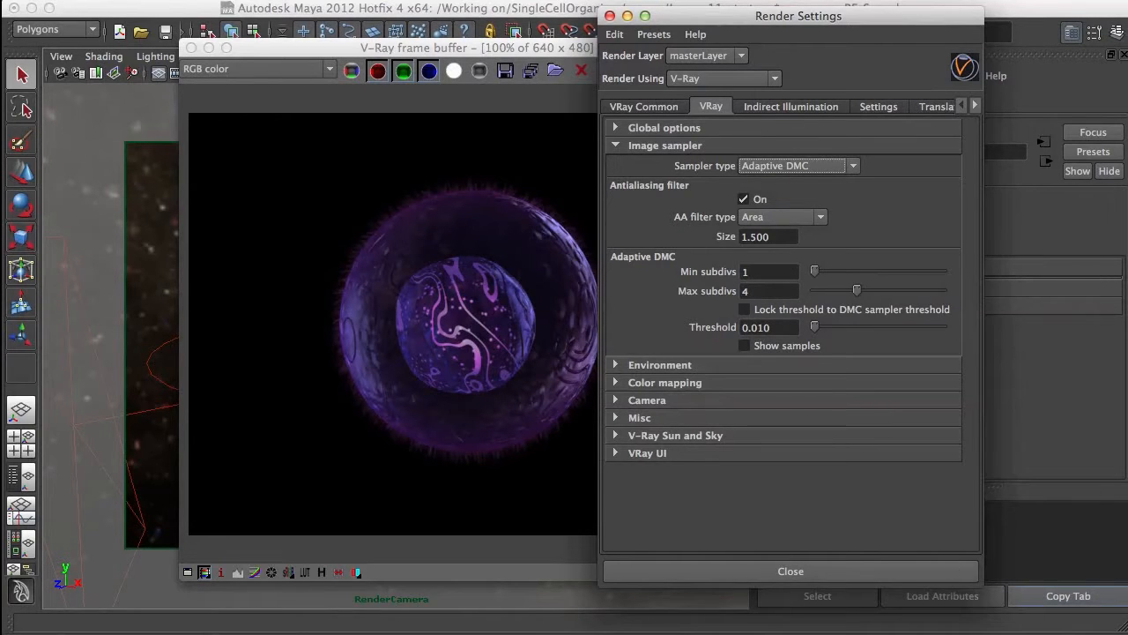
Switch to the browser and look through the lesson list of the Introduction to V-Ray for Maya course on Digital-Tutors
key("super+Tab")
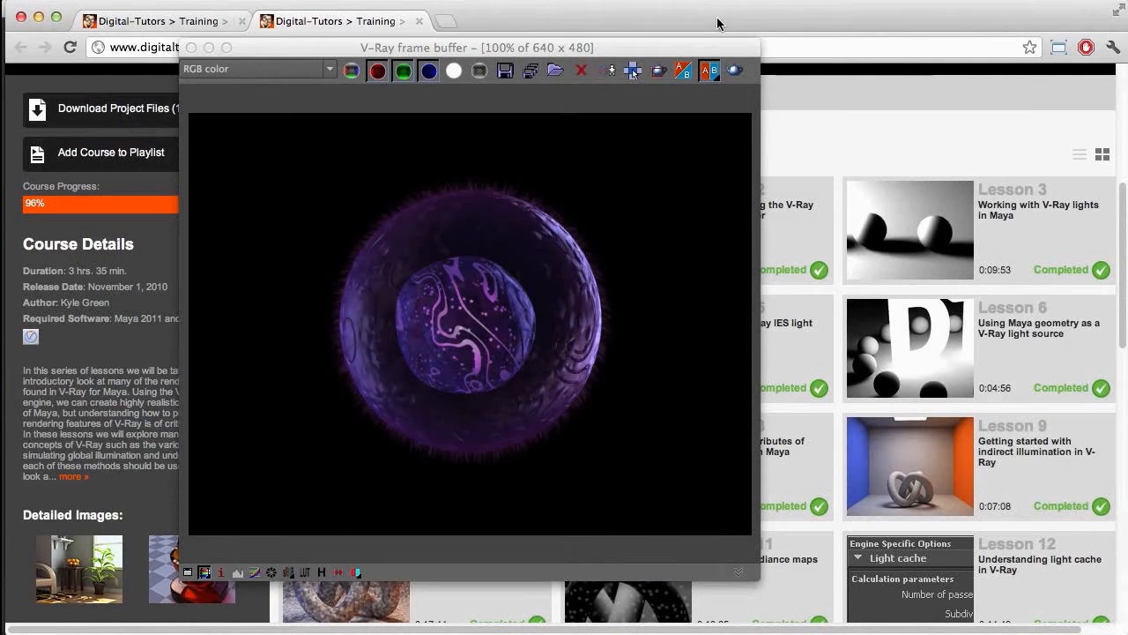
left_click(718, 23)
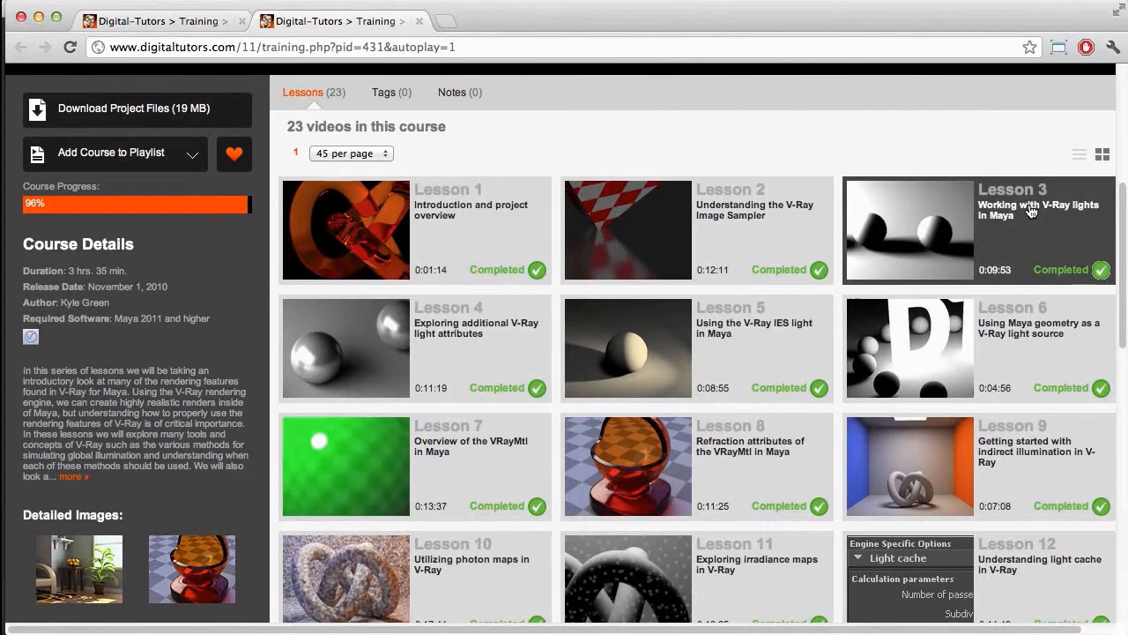
left_click_drag(1124, 225, 1124, 120)
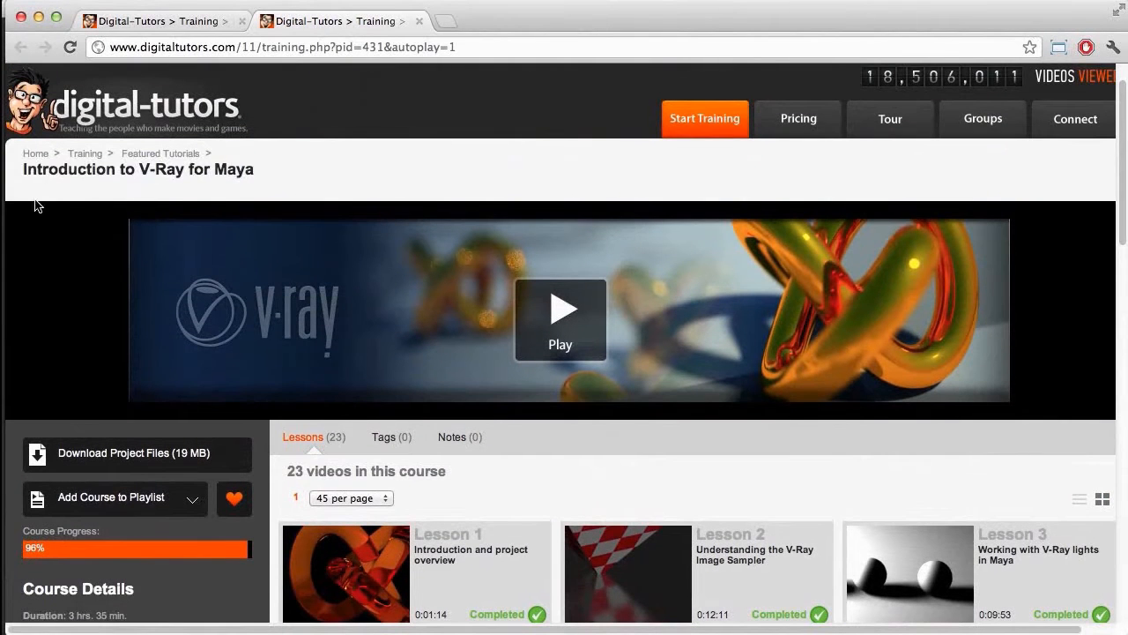
left_click_drag(1124, 170, 1124, 260)
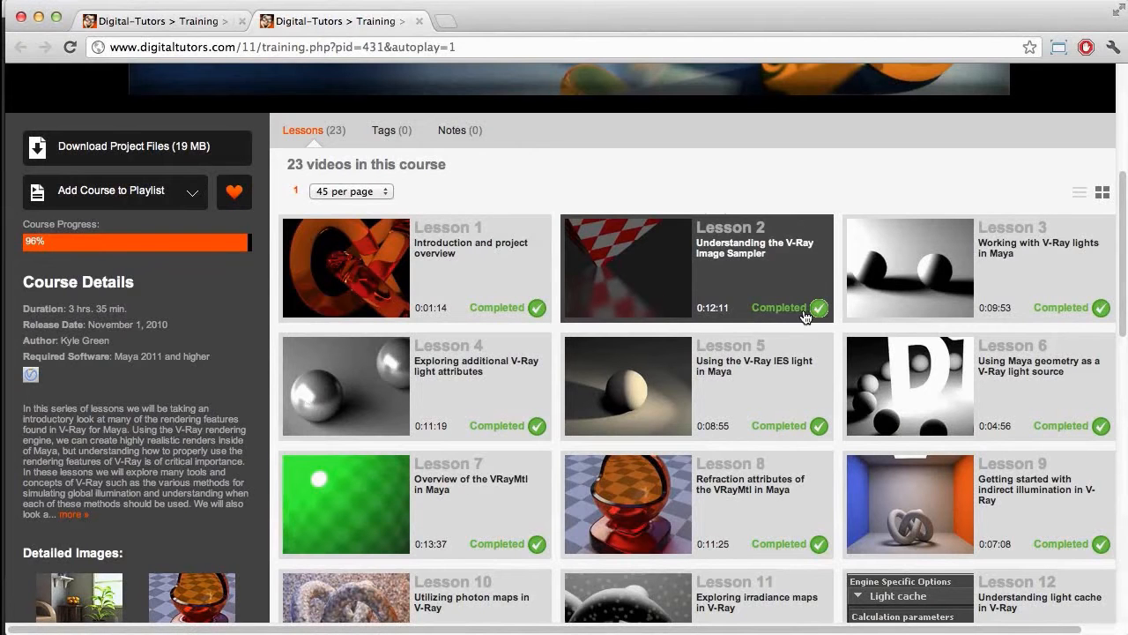
left_click_drag(1119, 259, 1121, 303)
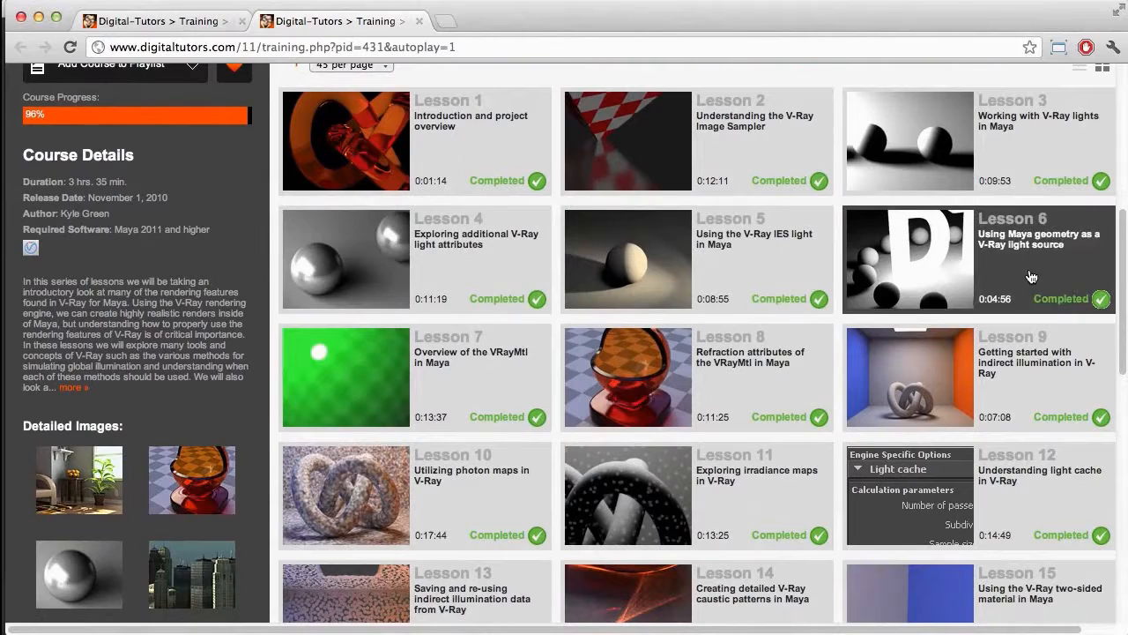
left_click_drag(1120, 290, 1122, 368)
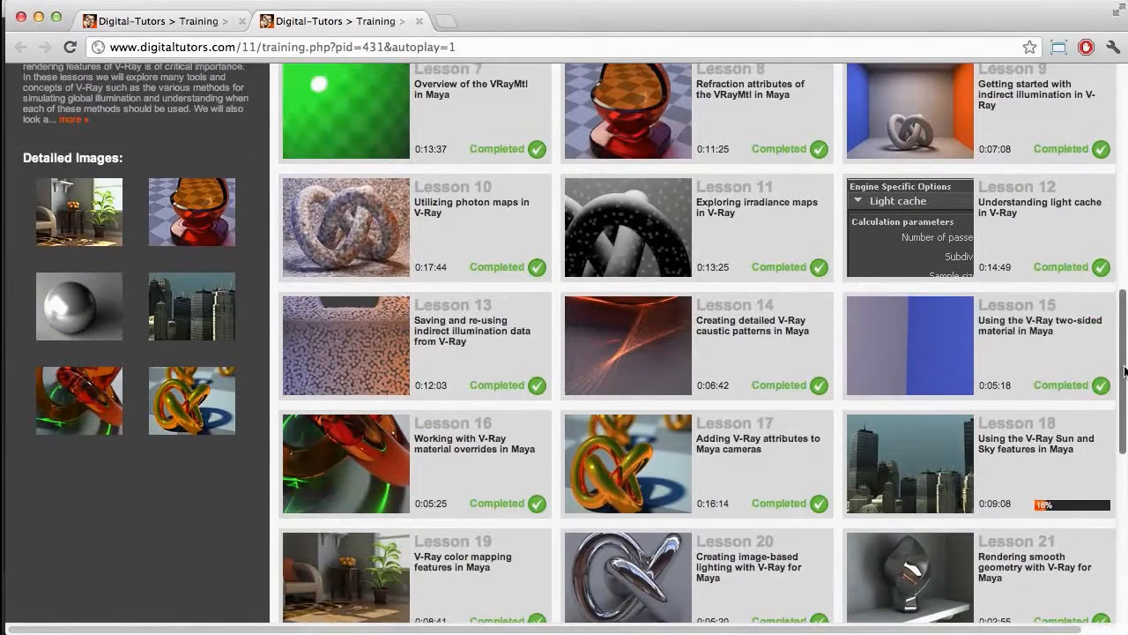
scroll(1102, 361, "up", 5)
scroll(1102, 255, "up", 2)
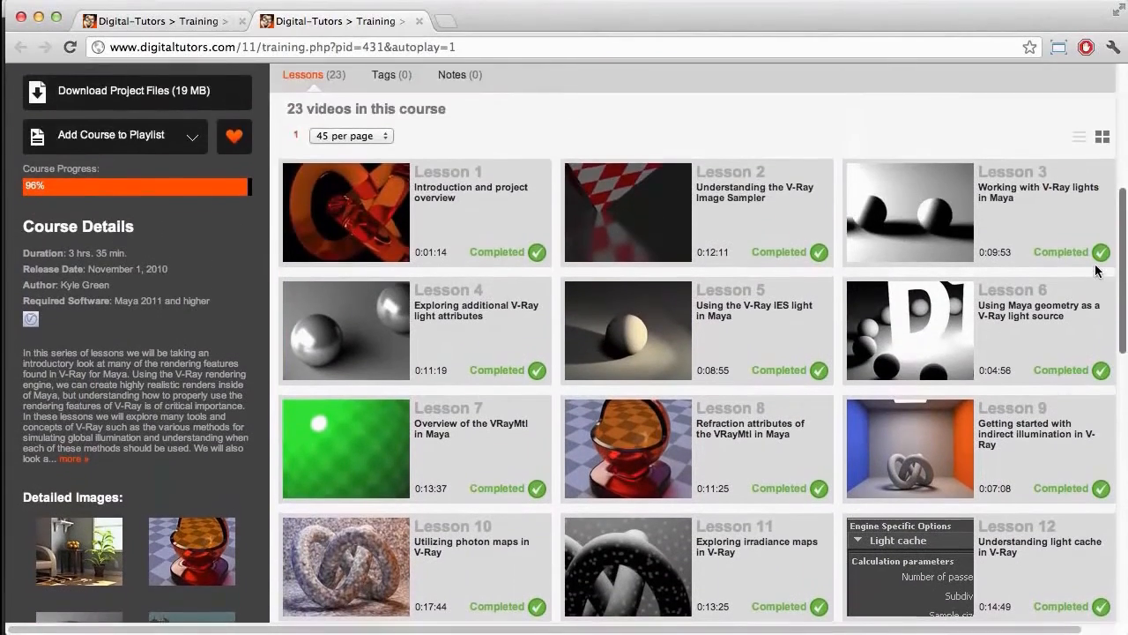
scroll(1092, 300, "down", 5)
scroll(1078, 338, "down", 1)
scroll(1025, 328, "up", 2)
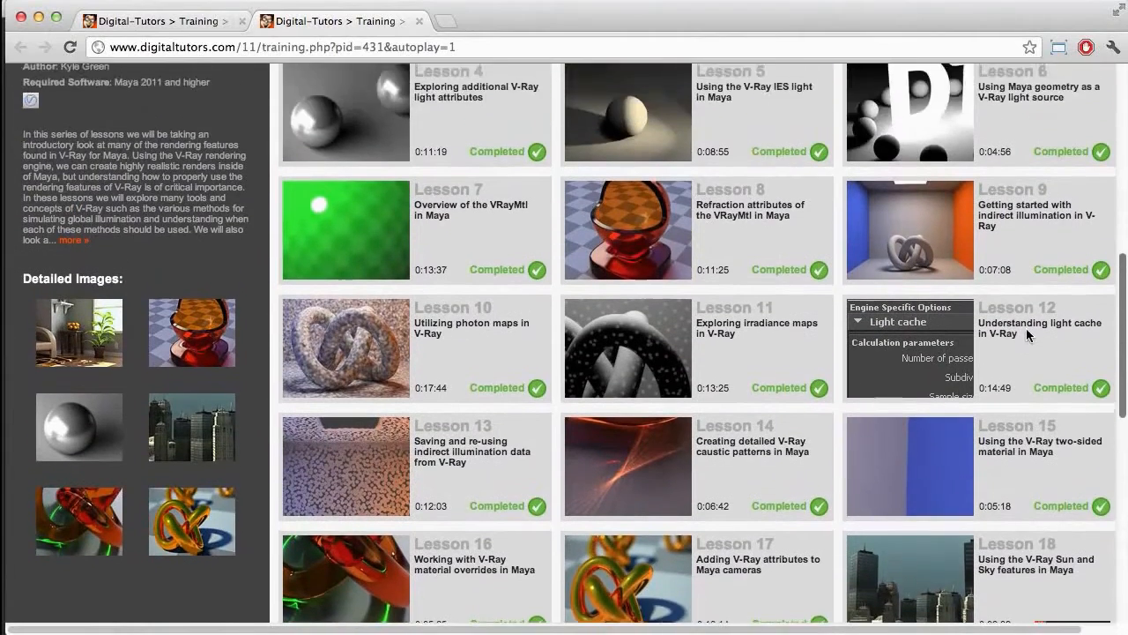
scroll(1029, 352, "down", 5)
scroll(1029, 388, "down", 1)
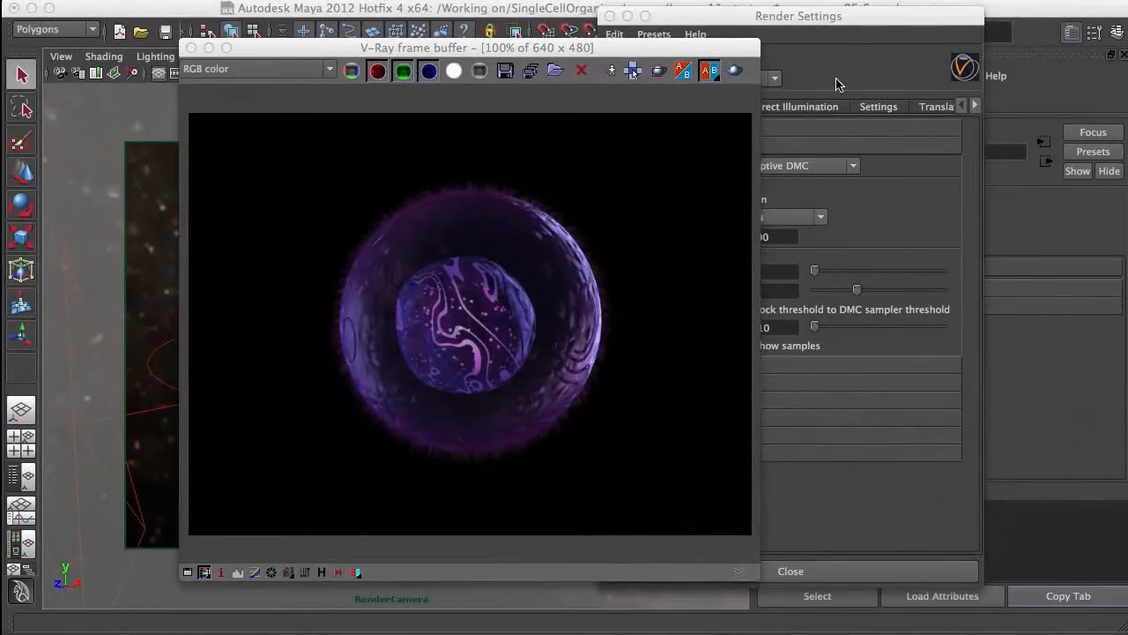
Switch back to Maya and set the Adaptive DMC max subdivs to 10, keeping min subdivs at 1
left_click(859, 25)
left_click_drag(870, 25, 838, 23)
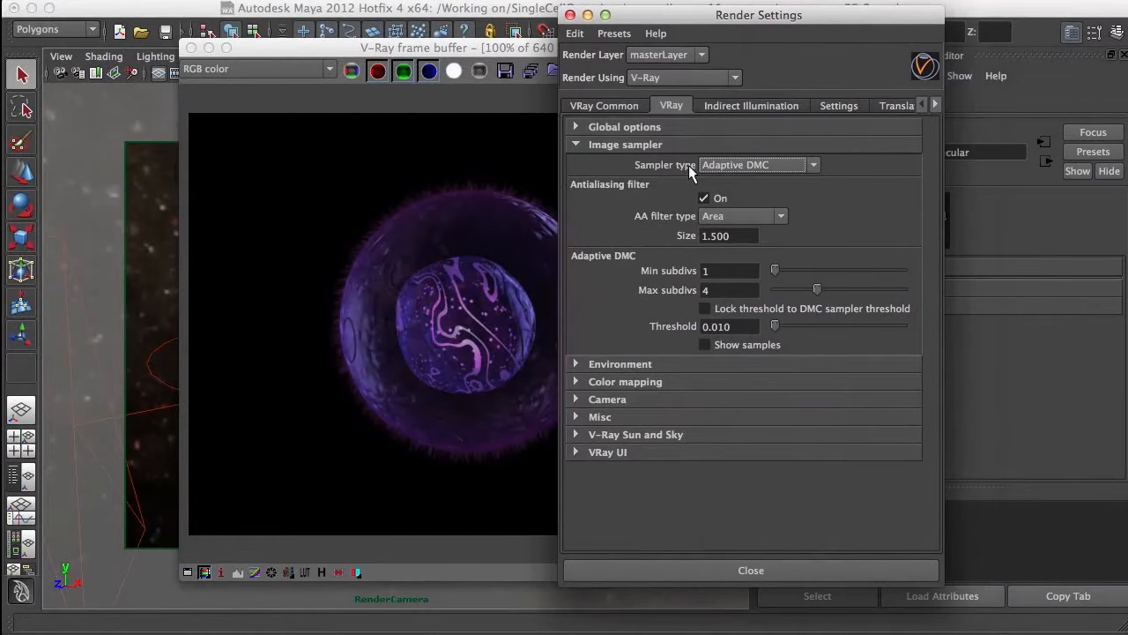
left_click(738, 270)
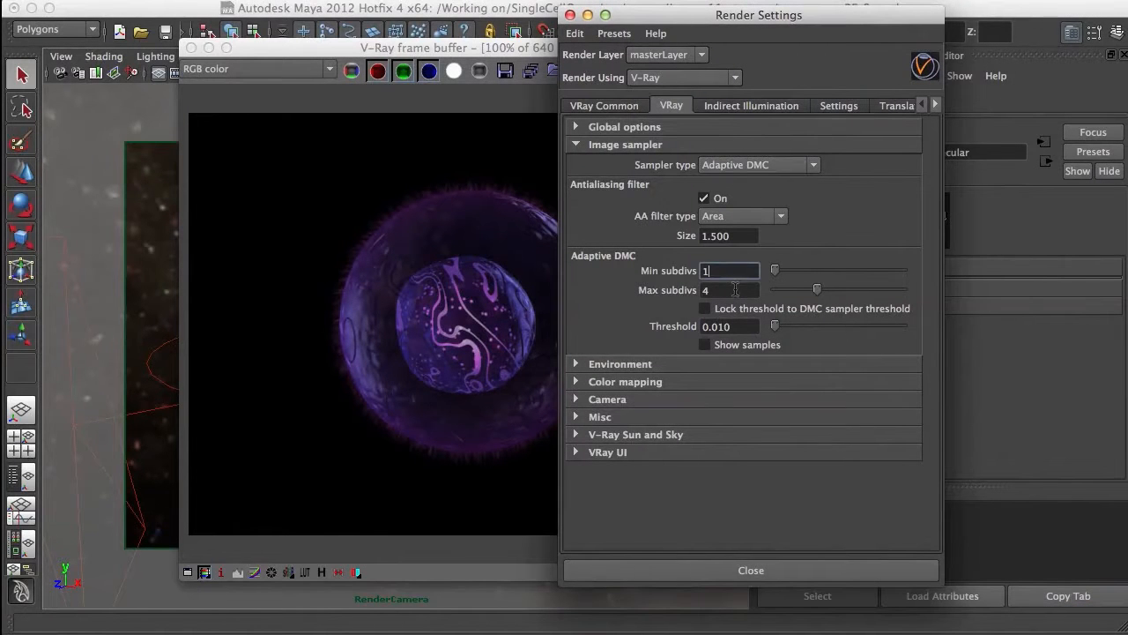
key("Tab")
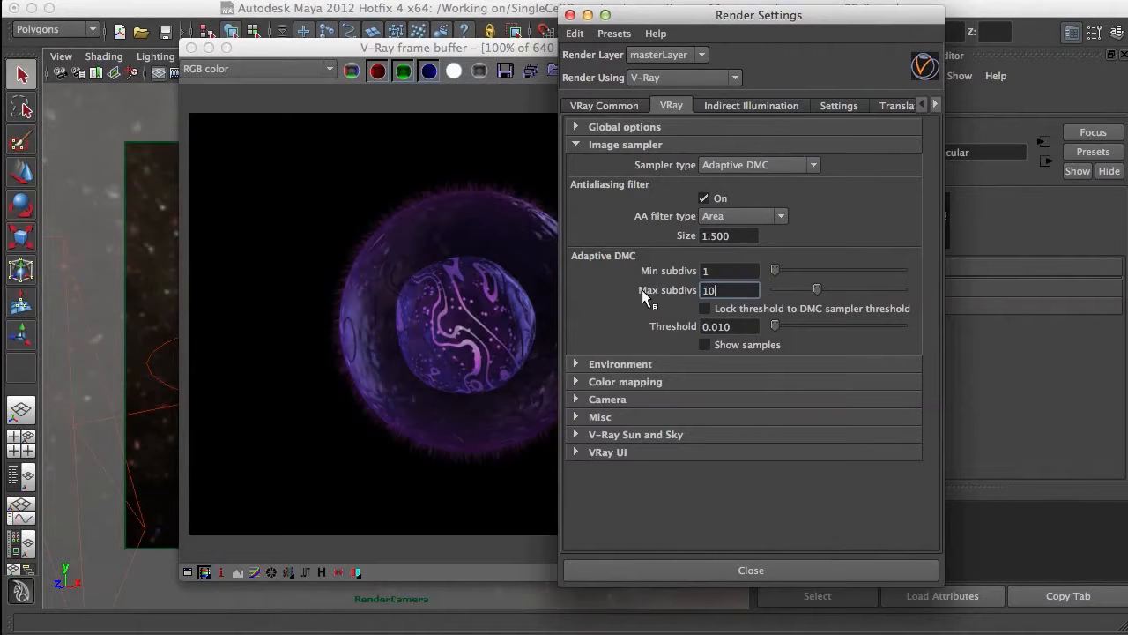
left_click(717, 271)
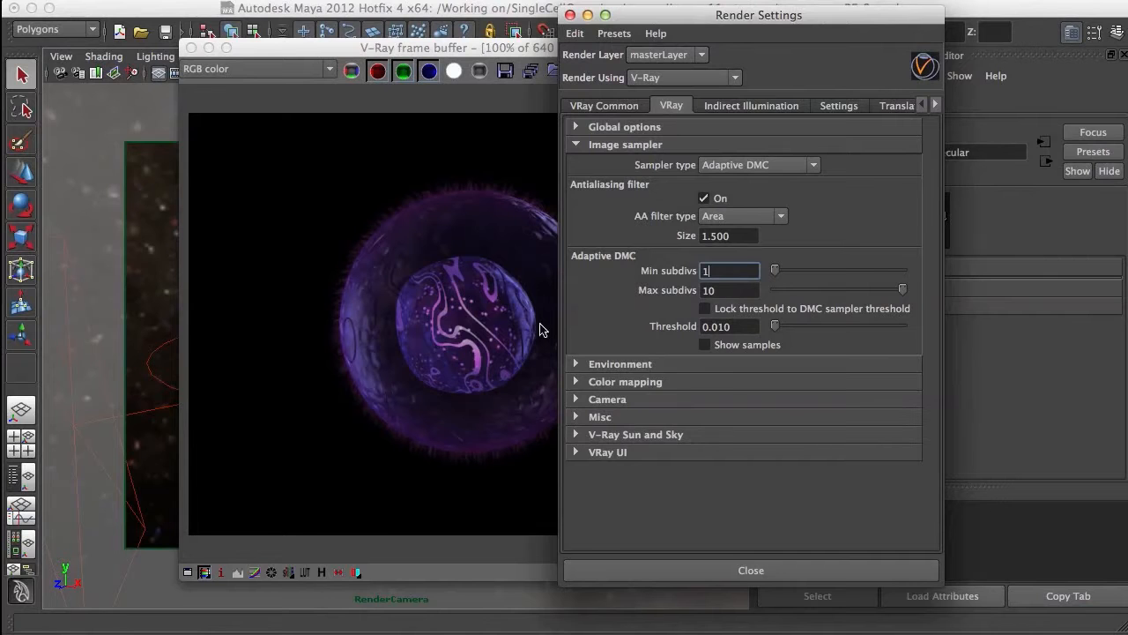
left_click(729, 295)
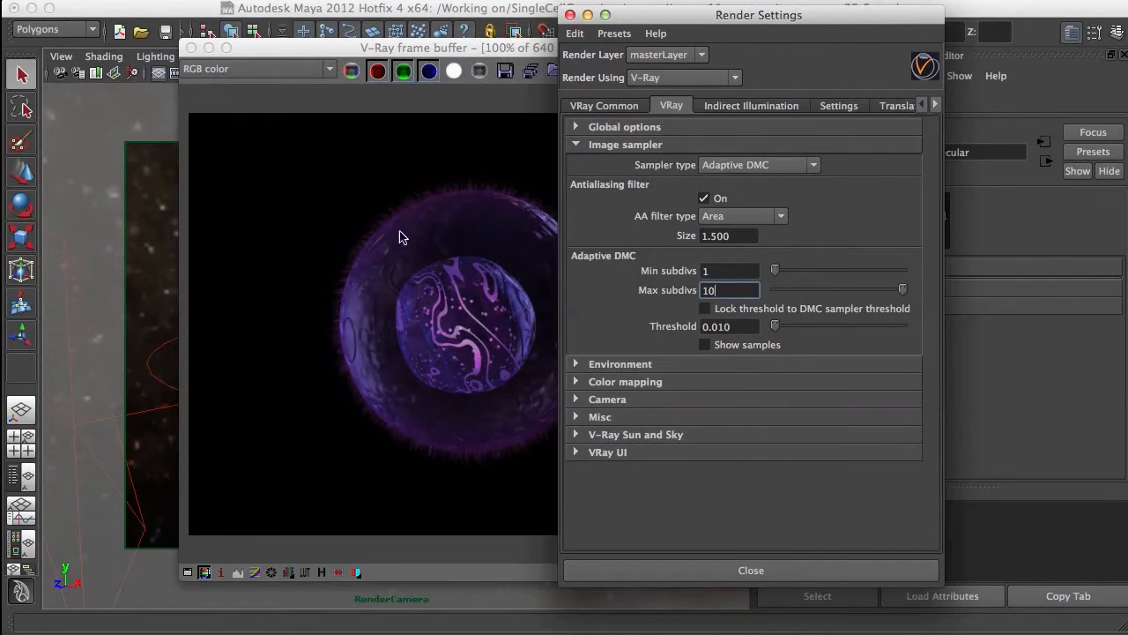
Set the Adaptive DMC threshold to 0.006
double_click(527, 49)
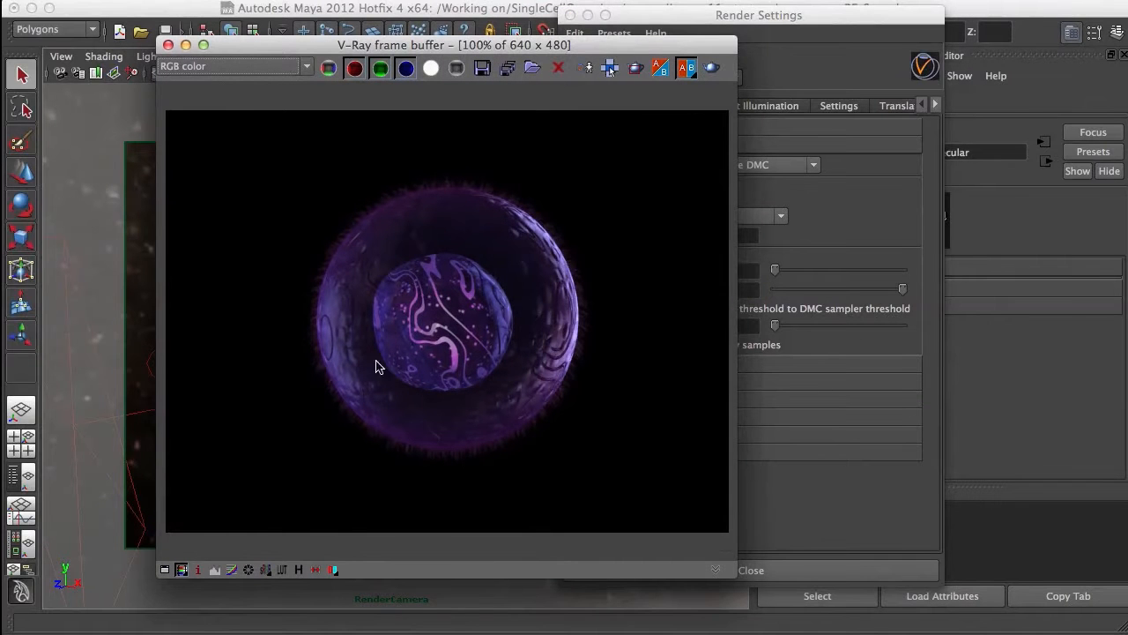
left_click(790, 219)
left_click_drag(721, 327, 732, 329)
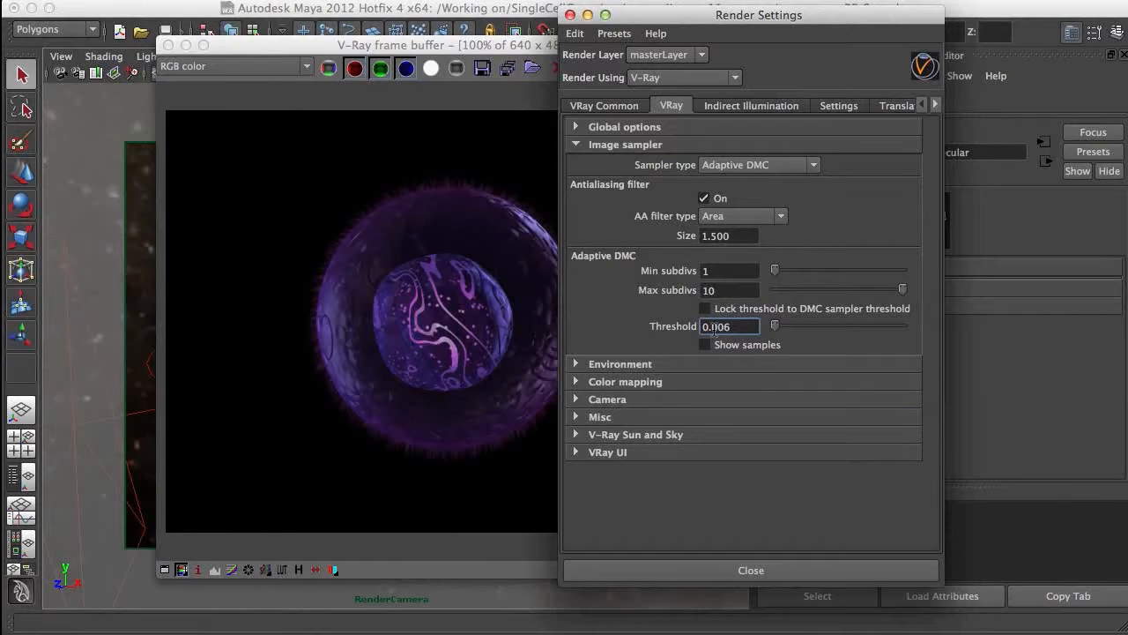
left_click(732, 292)
left_click(743, 327)
left_click_drag(742, 326, 679, 333)
left_click(743, 326)
left_click(740, 290)
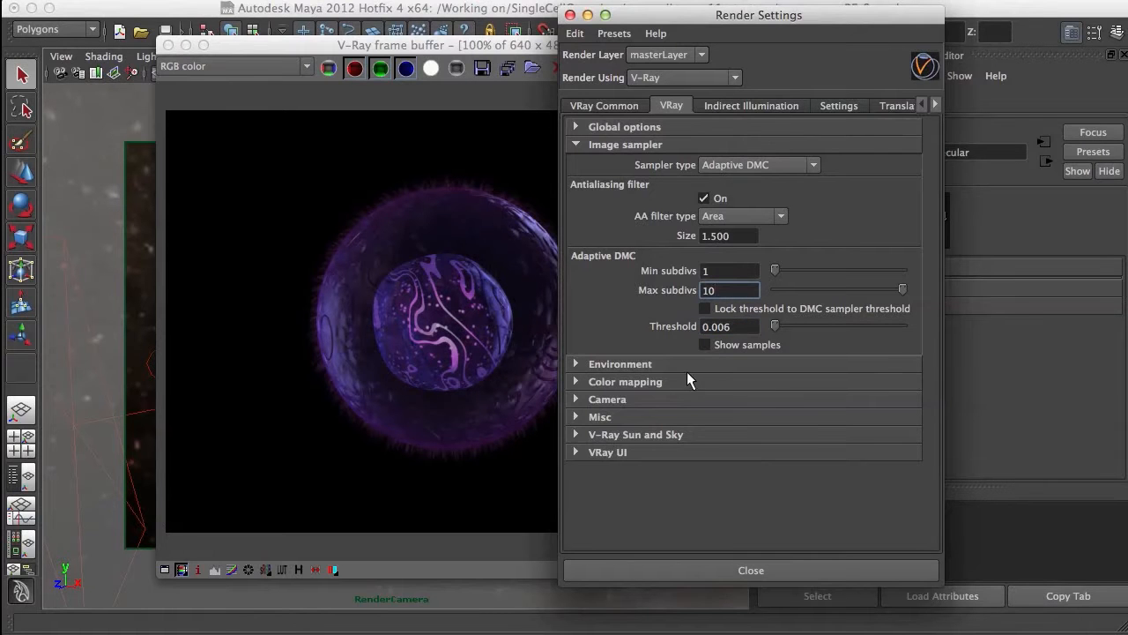
Turn on GI in the indirect illumination settings and disable its refractive caustics
left_click(751, 105)
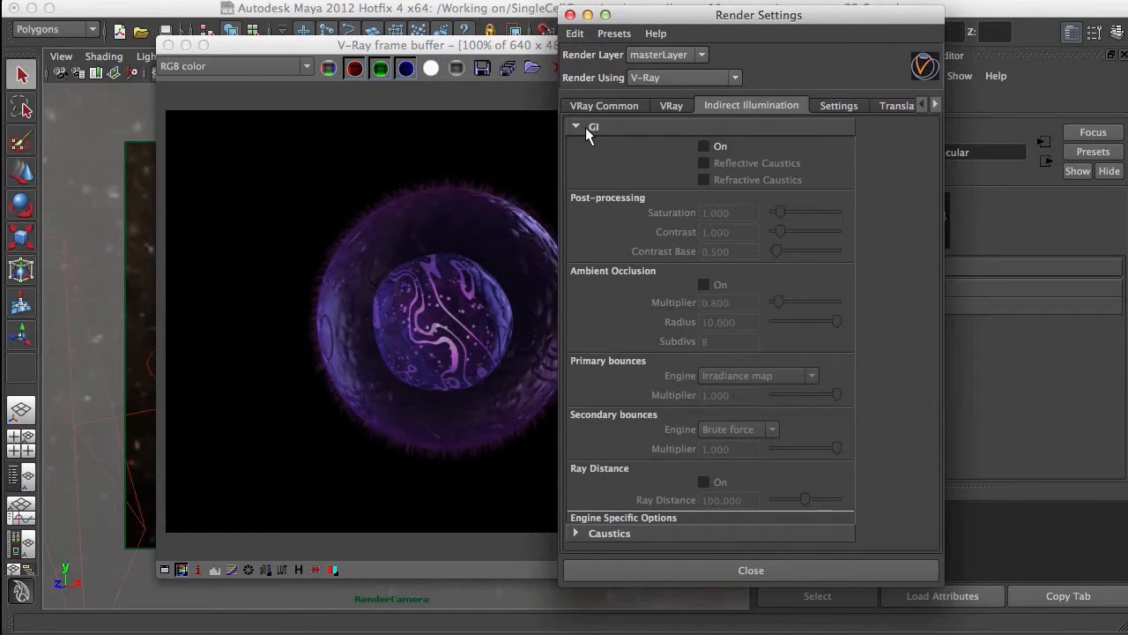
left_click(703, 146)
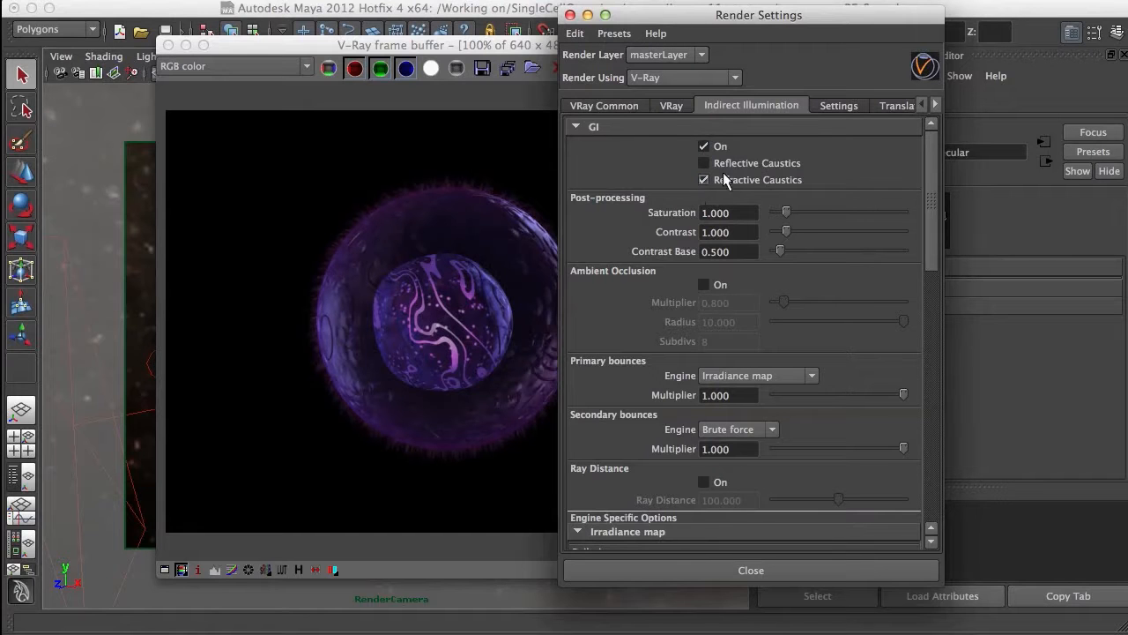
left_click(705, 181)
Examine the irradiance map options and the common image file output and camera settings
scroll(930, 165, "down", 10)
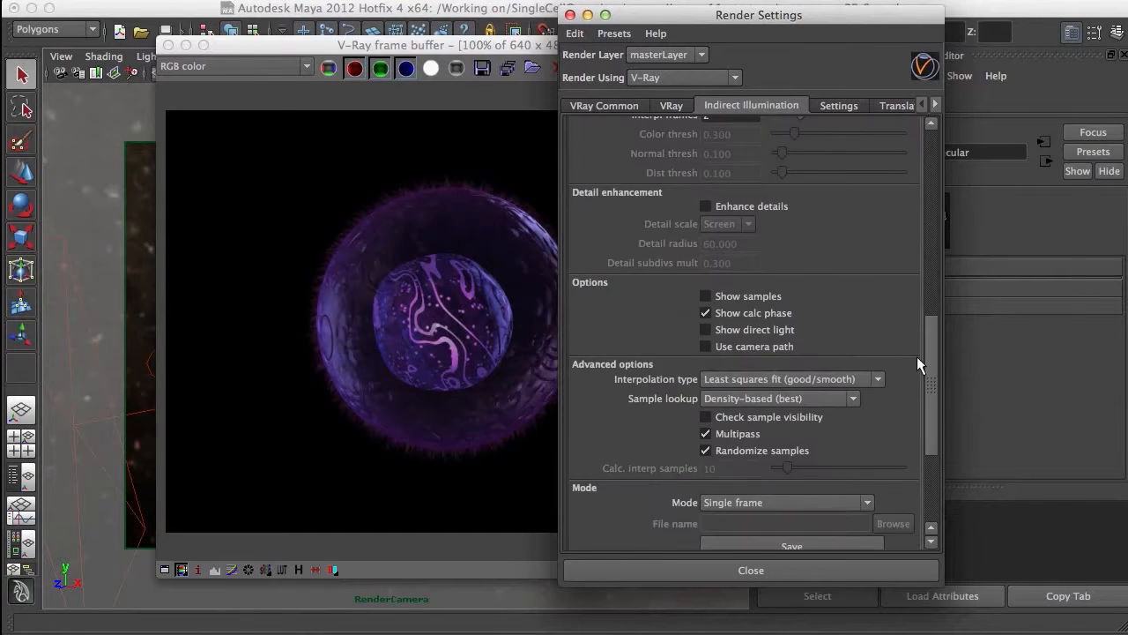
scroll(930, 327, "up", 10)
left_click(833, 105)
left_click(725, 105)
left_click(670, 105)
left_click(603, 106)
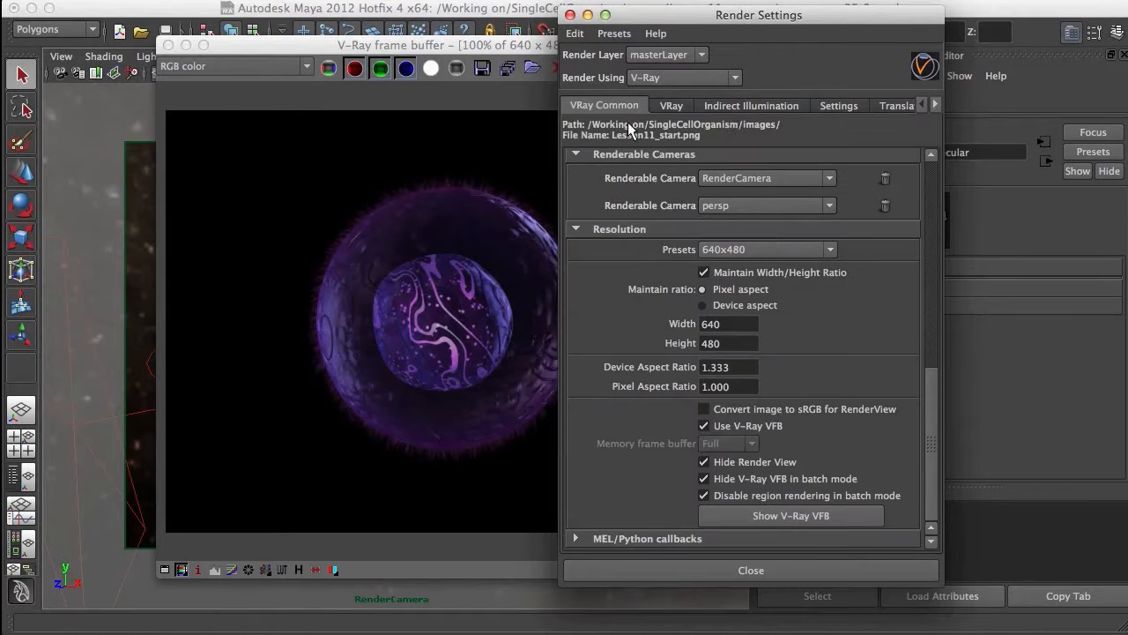
left_click_drag(933, 376, 931, 173)
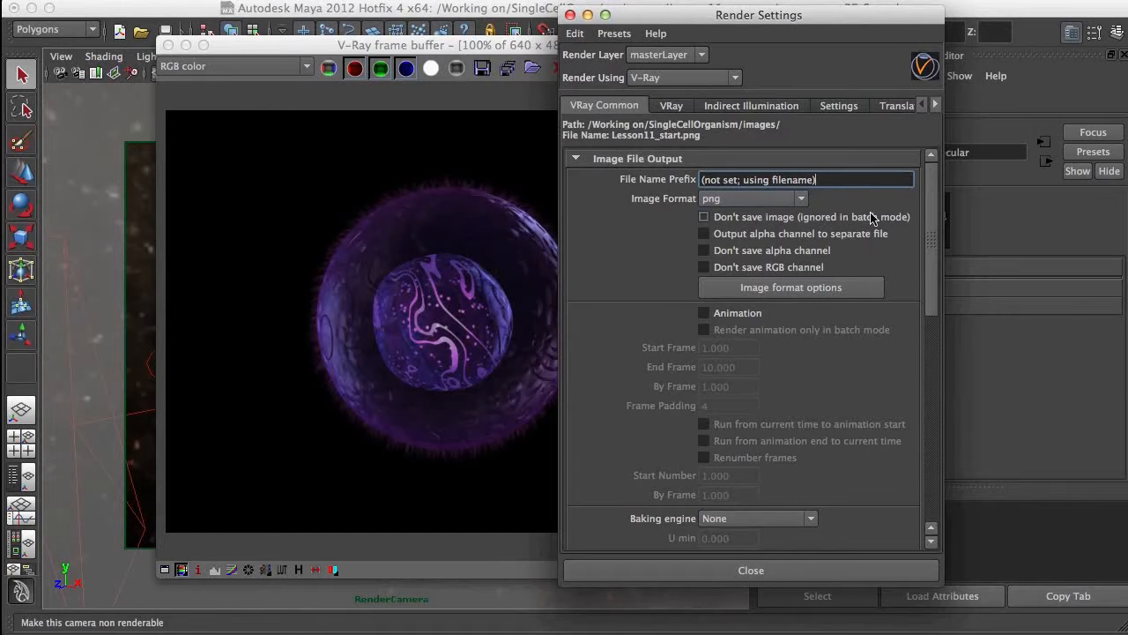
left_click_drag(930, 220, 933, 356)
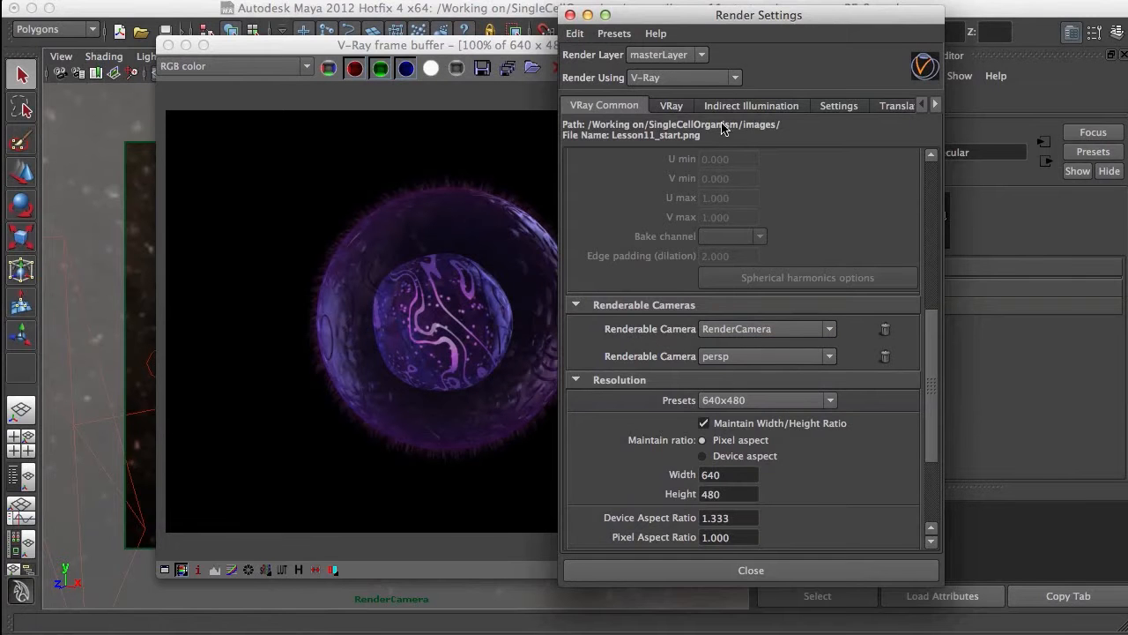
Remove the persp camera from the renderable cameras
left_click_drag(763, 27, 826, 24)
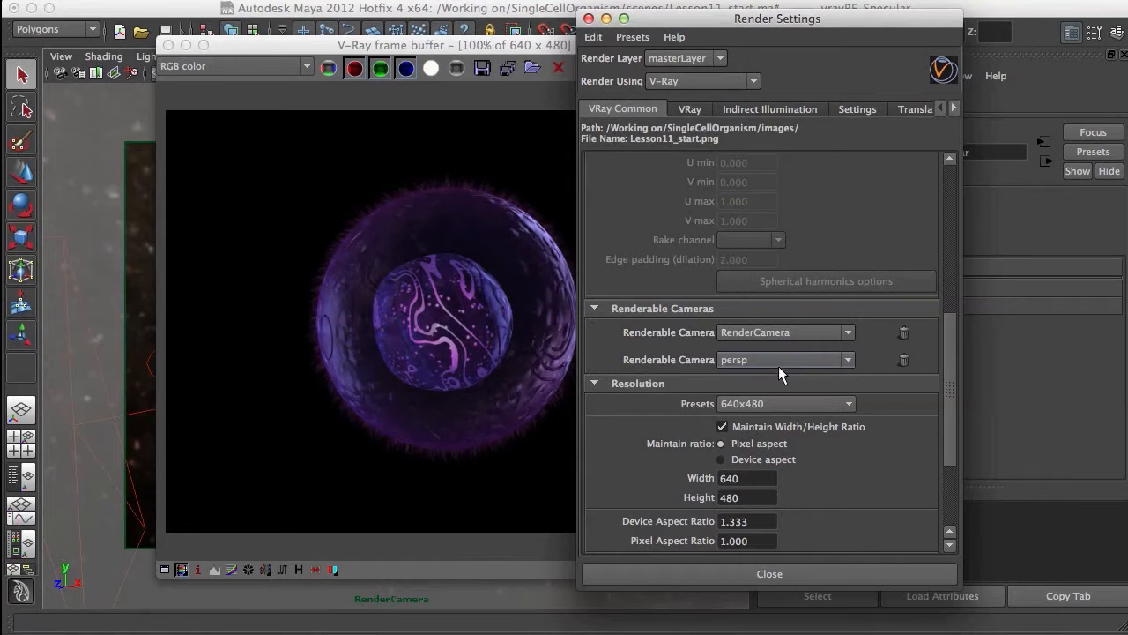
left_click(902, 360)
Try the HD 1080 resolution preset and restore the 640x480 preset
scroll(924, 377, "down", 2)
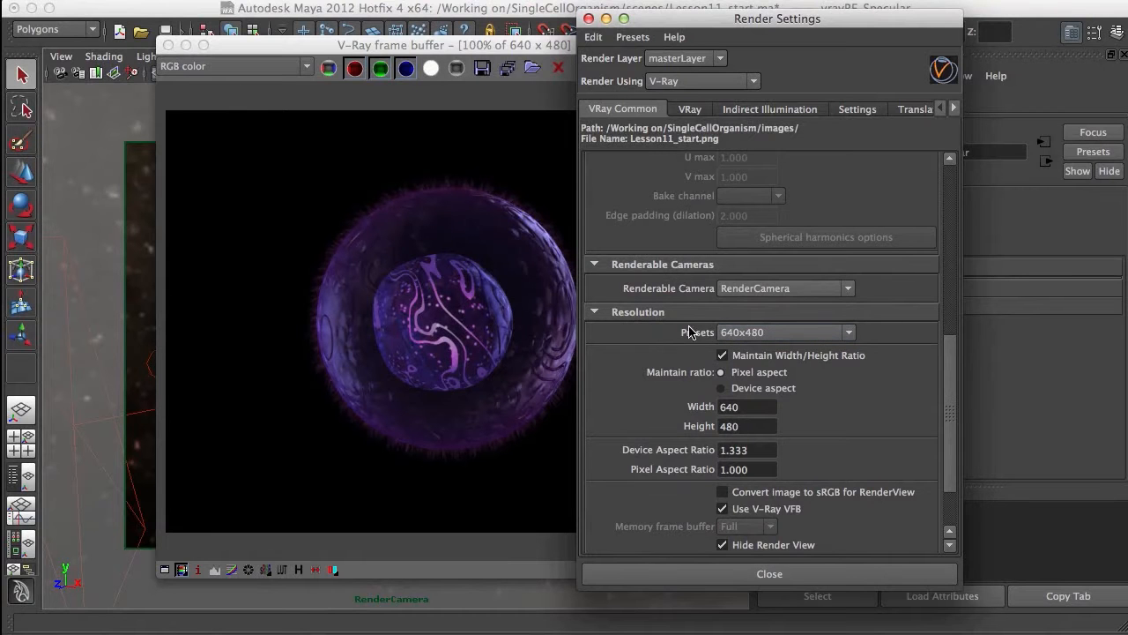
left_click(849, 333)
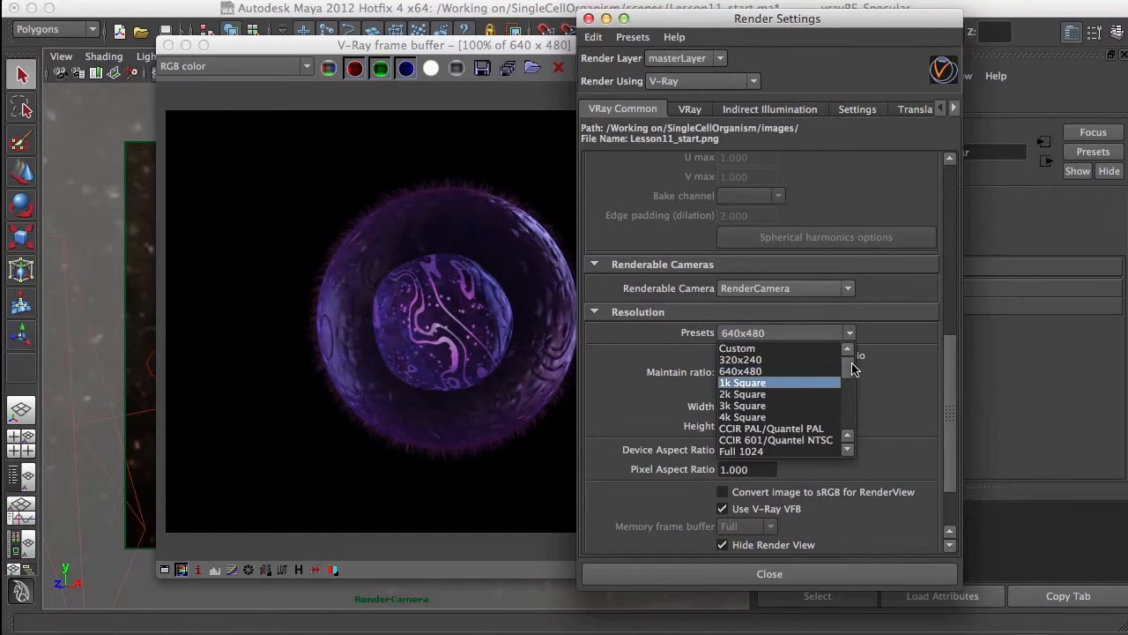
scroll(848, 379, "down", 3)
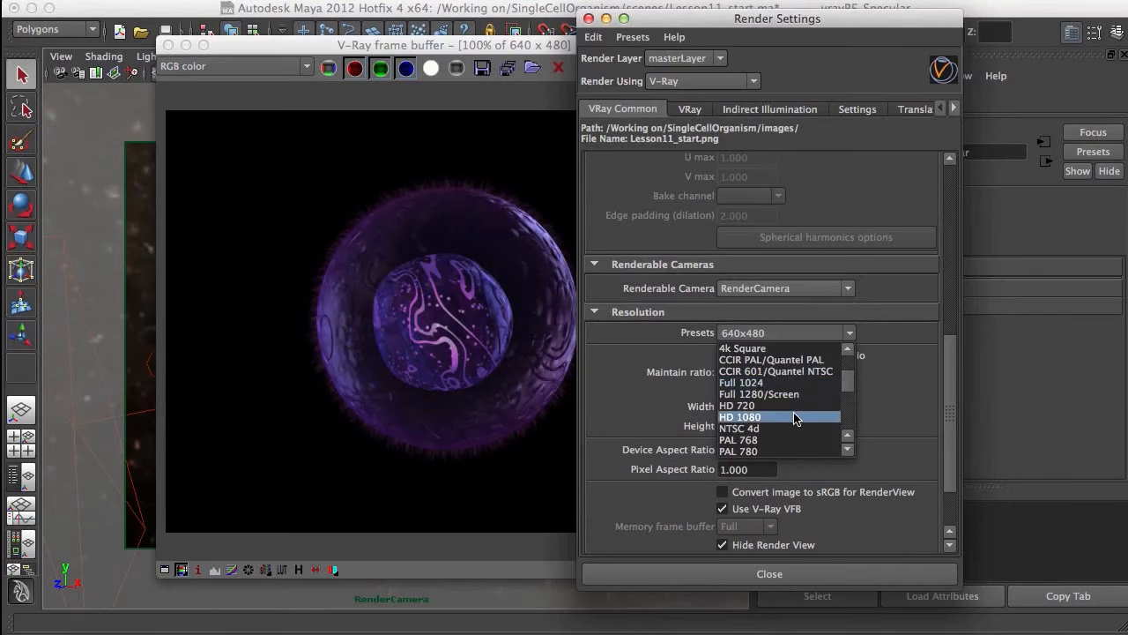
left_click(776, 417)
left_click(815, 332)
left_click_drag(850, 374, 849, 362)
left_click(776, 374)
left_click(760, 408)
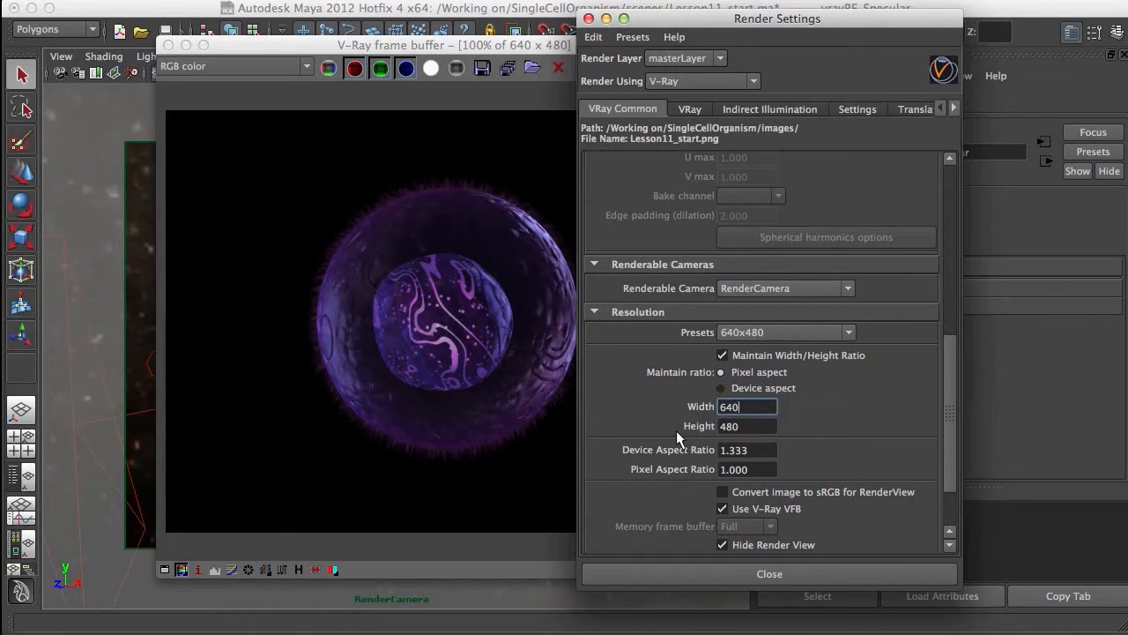
scroll(946, 382, "down", 3)
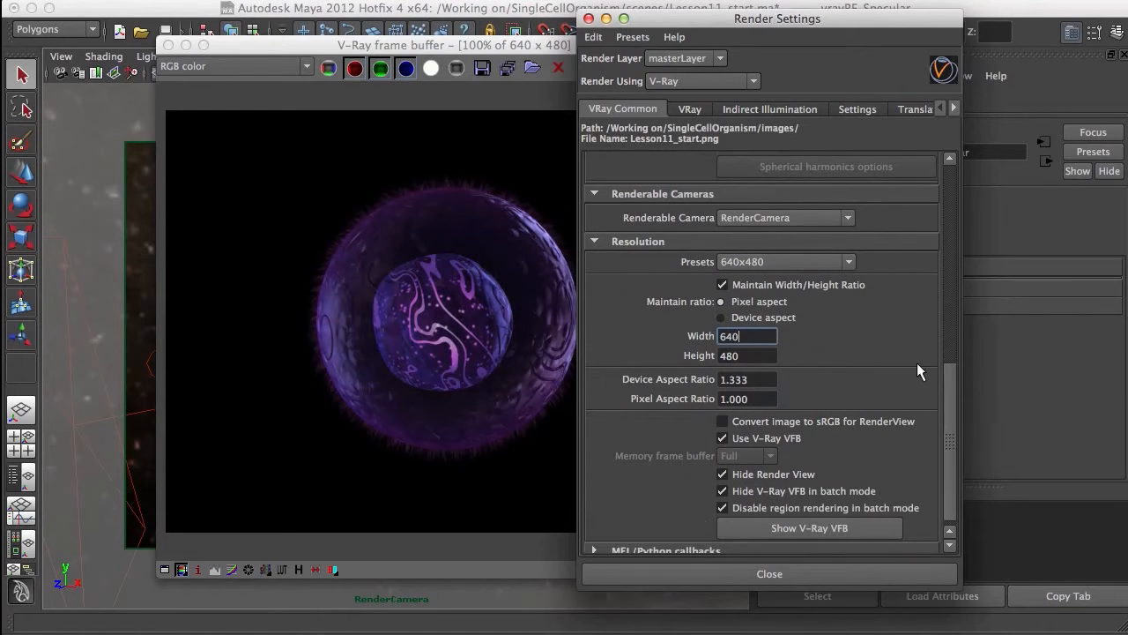
scroll(952, 401, "up", 1)
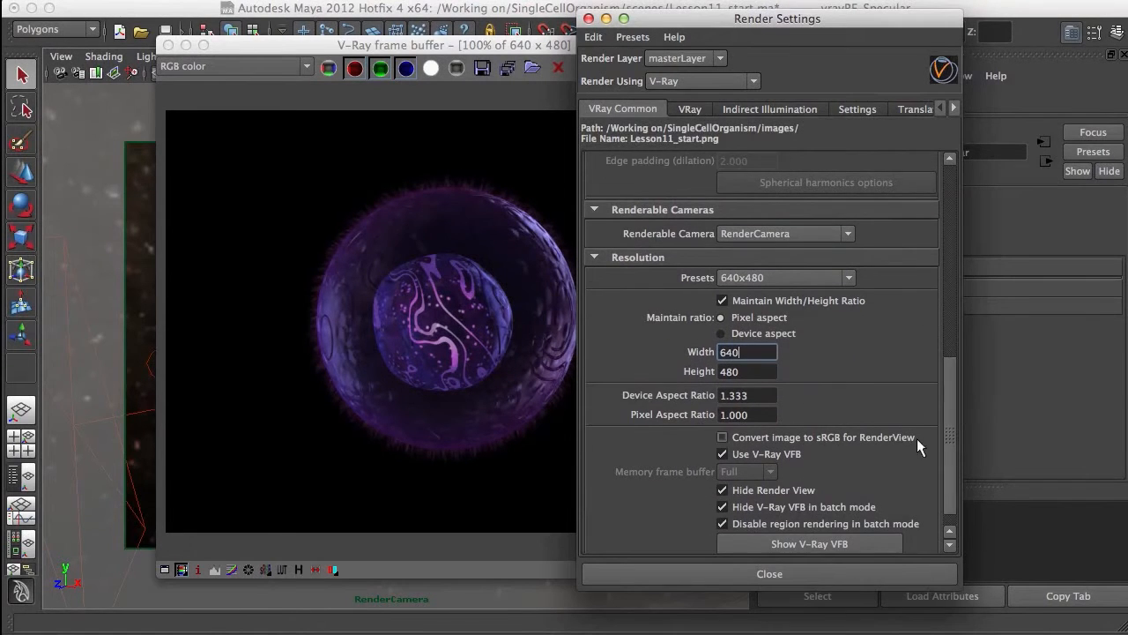
Bring the V-Ray frame buffer forward and render the scene again
left_click_drag(948, 429, 930, 505)
left_click_drag(949, 400, 919, 483)
left_click_drag(950, 429, 952, 154)
left_click_drag(536, 50, 612, 45)
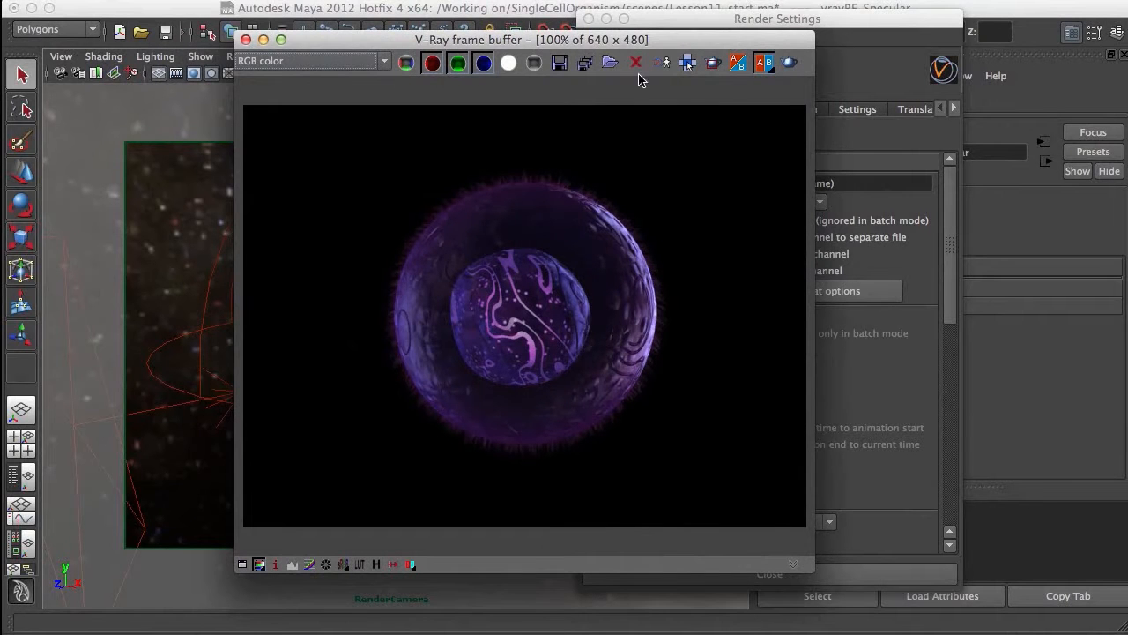
left_click_drag(398, 39, 399, 38)
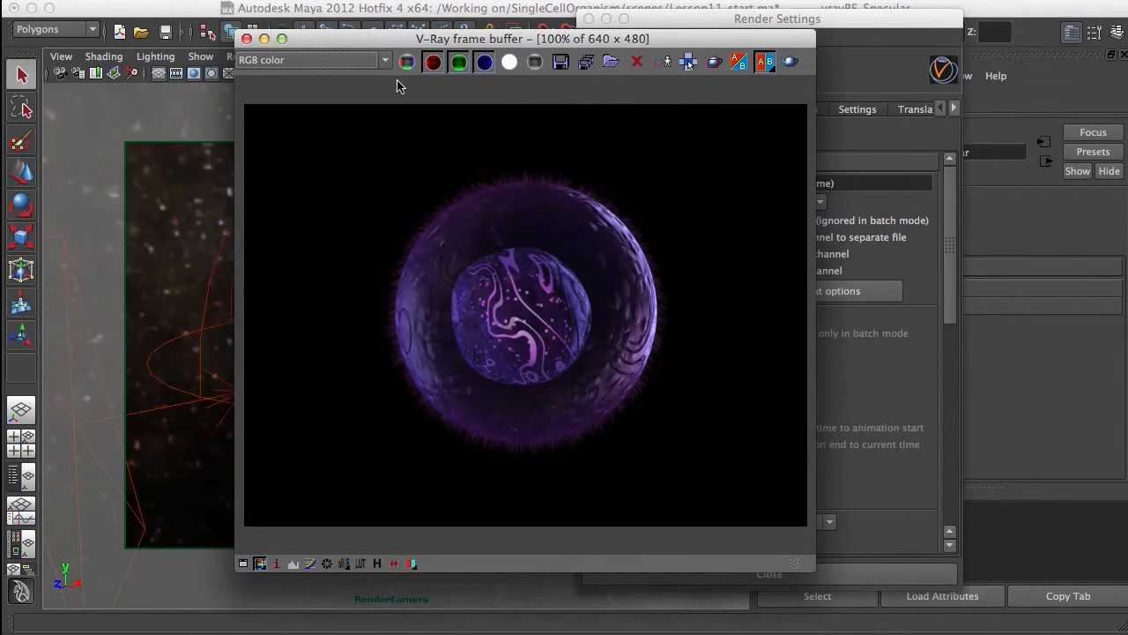
left_click(790, 64)
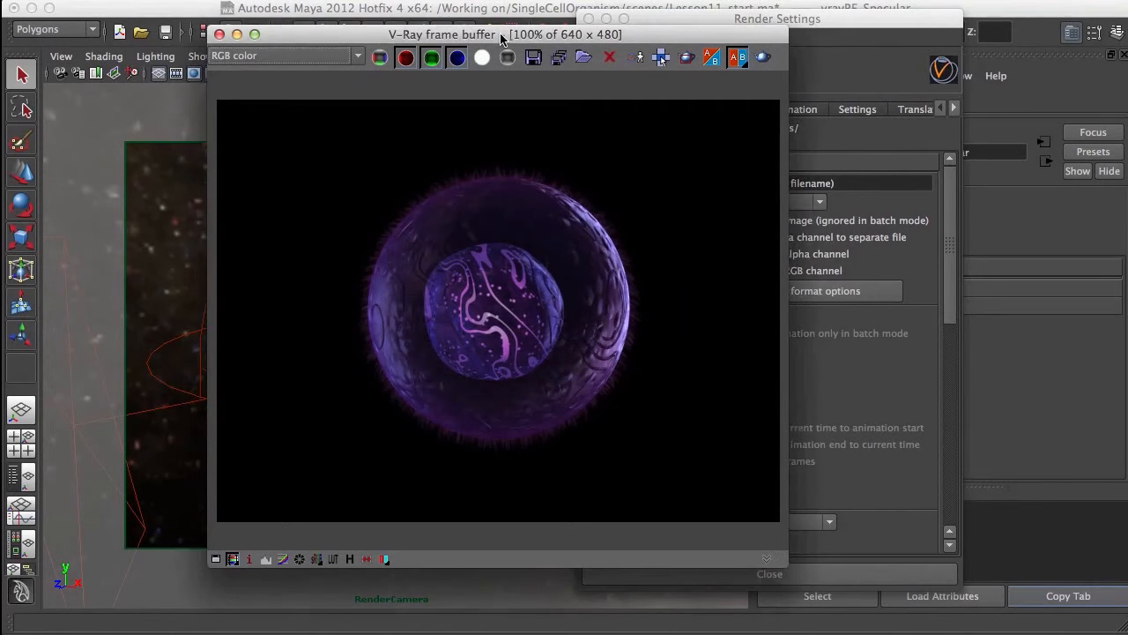
View the specular and selfIllum channels of the render, and return the display to RGB color
left_click(317, 60)
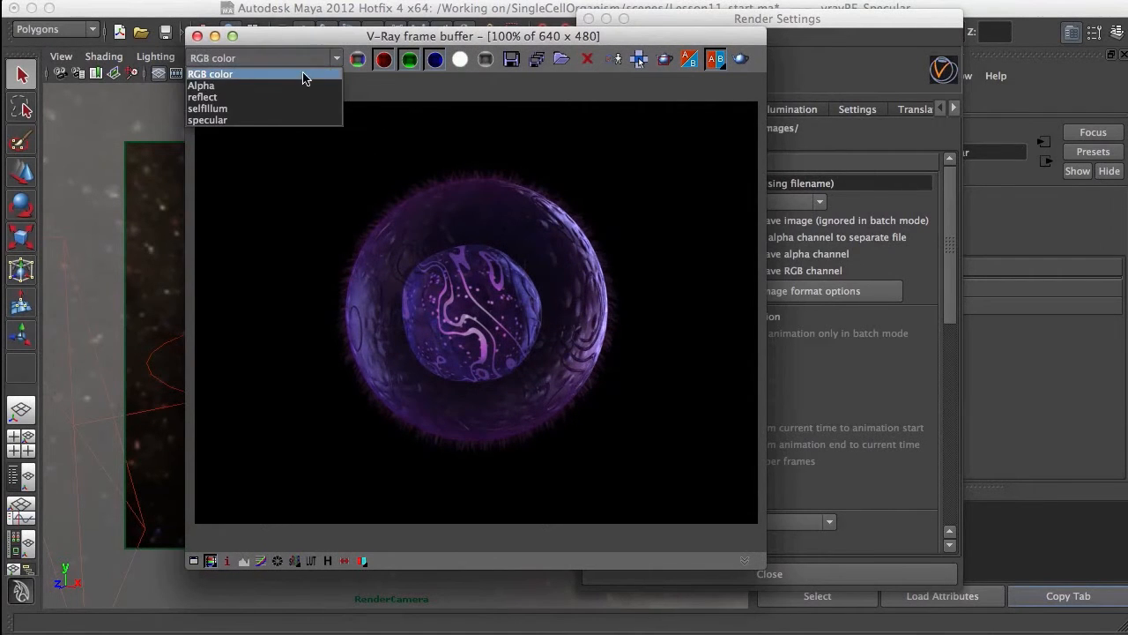
left_click(291, 120)
left_click(296, 59)
left_click(285, 109)
left_click(297, 59)
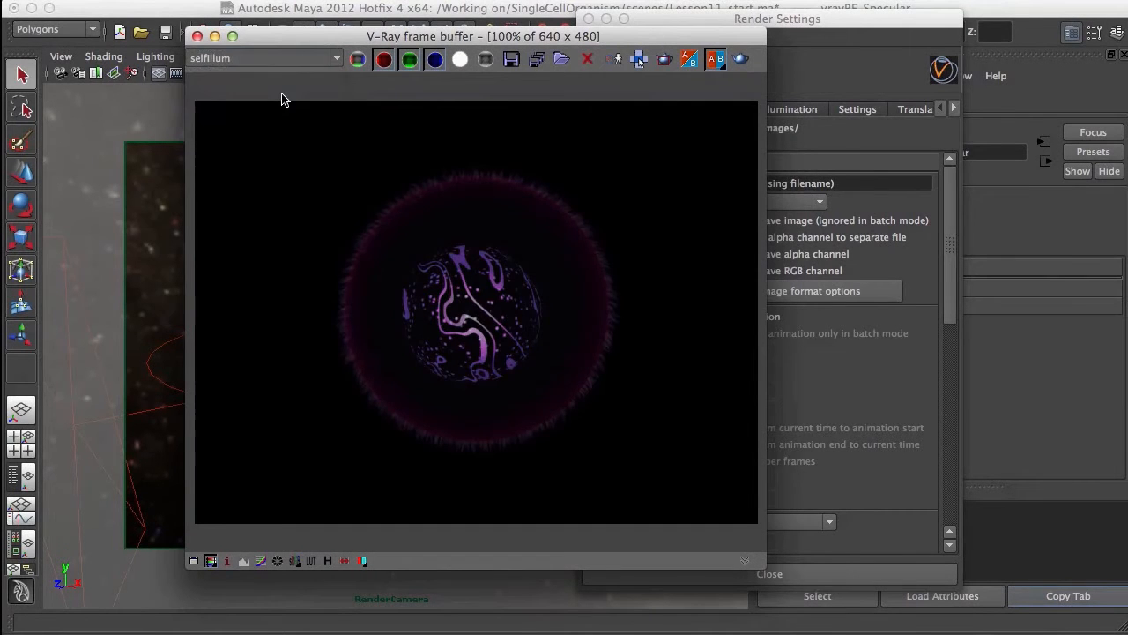
left_click(280, 97)
left_click(308, 58)
left_click(292, 75)
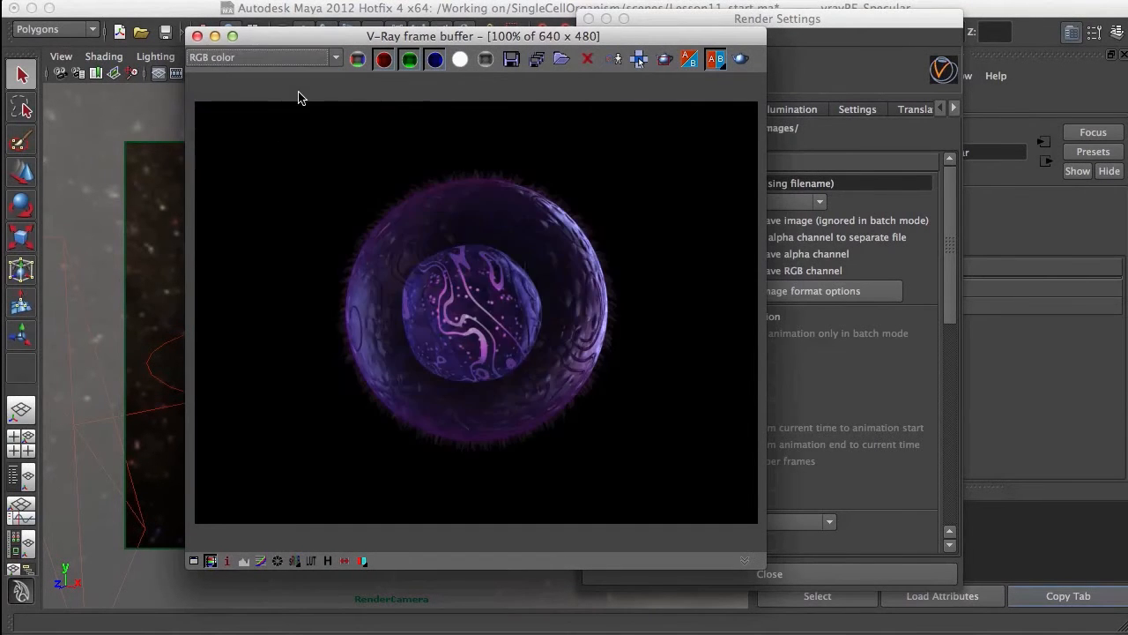
mouse_move(714, 44)
left_mouse_down()
mouse_move(738, 48)
mouse_move(729, 39)
left_mouse_up()
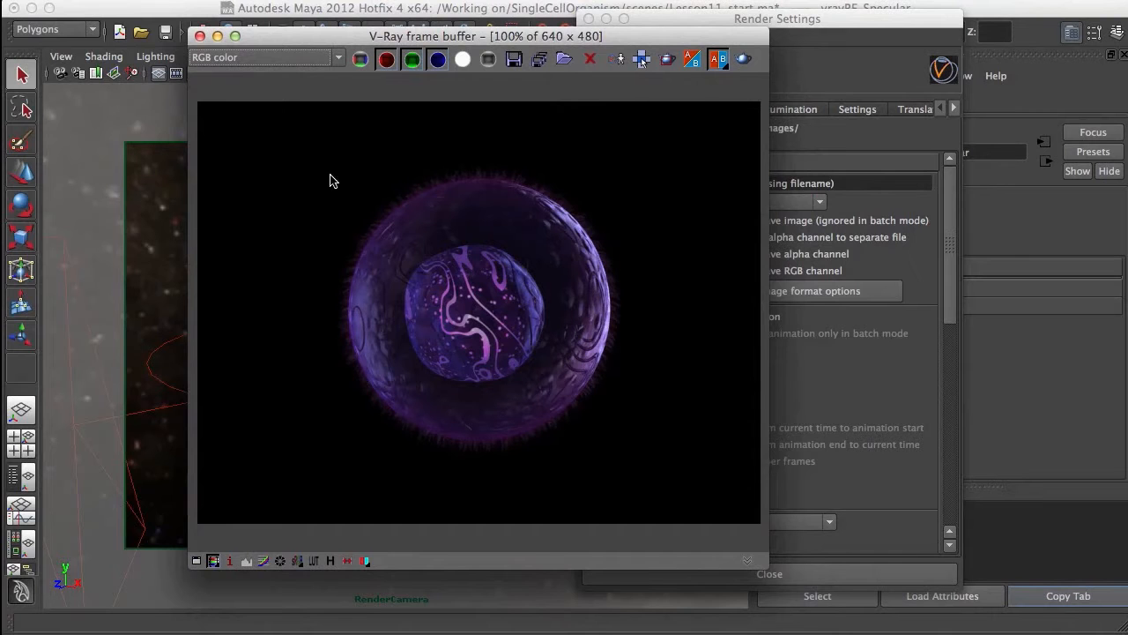
left_click_drag(690, 39, 666, 44)
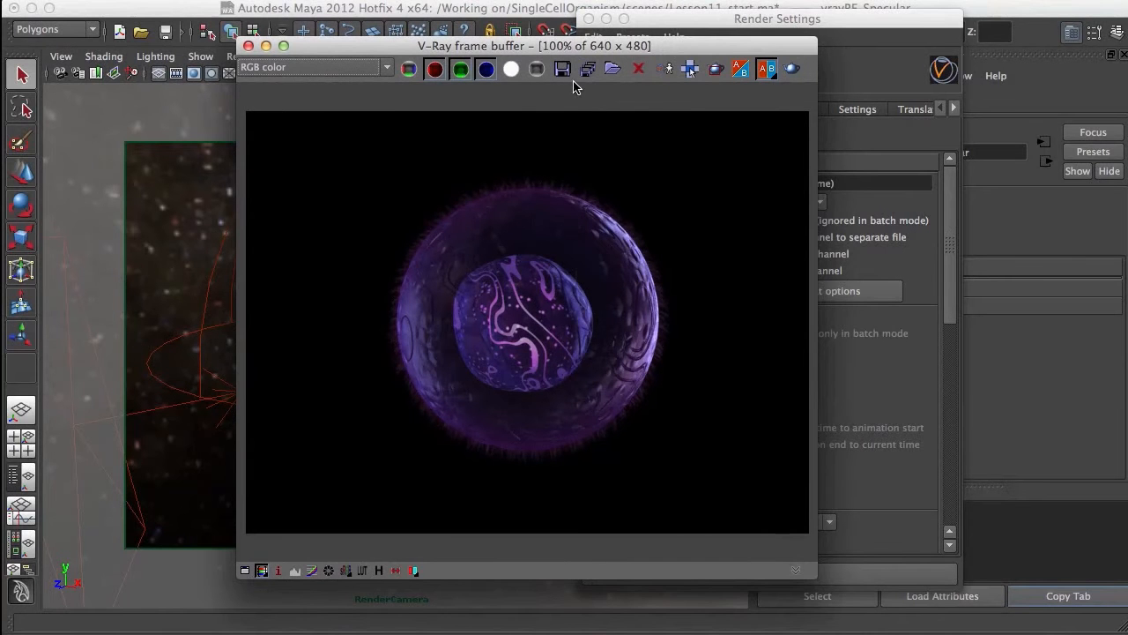
left_click_drag(587, 46, 586, 39)
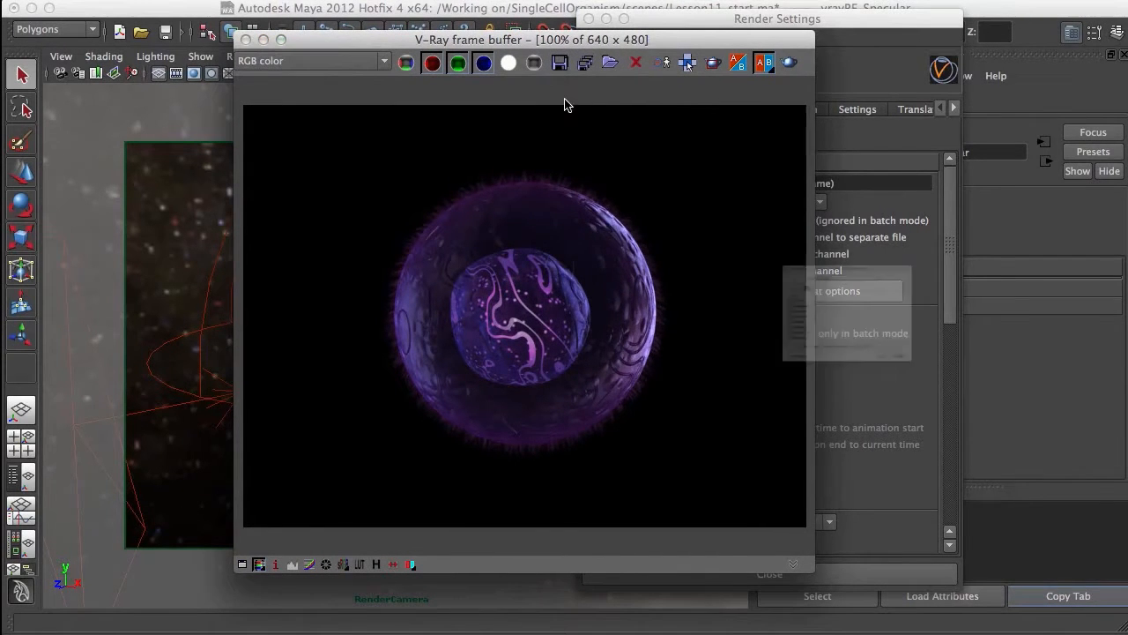
left_click(560, 63)
left_click_drag(736, 130, 675, 125)
left_click(923, 483)
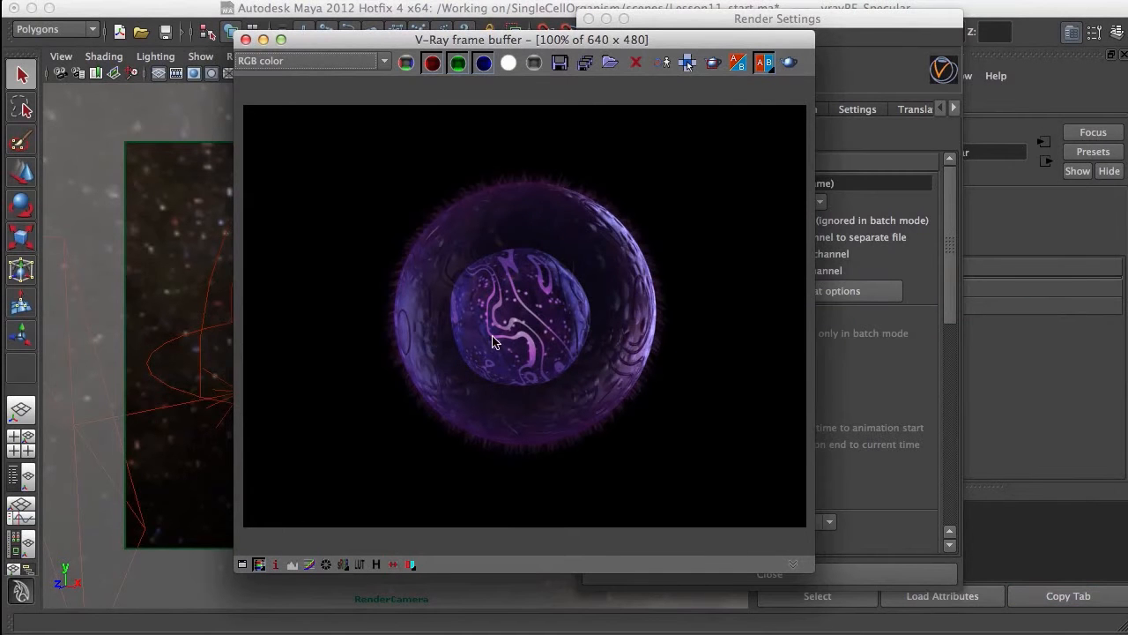
Save all render channels as PNG files named theCell in the RenderElments-The Cell folder, and close the frame buffer and render settings
left_click(585, 69)
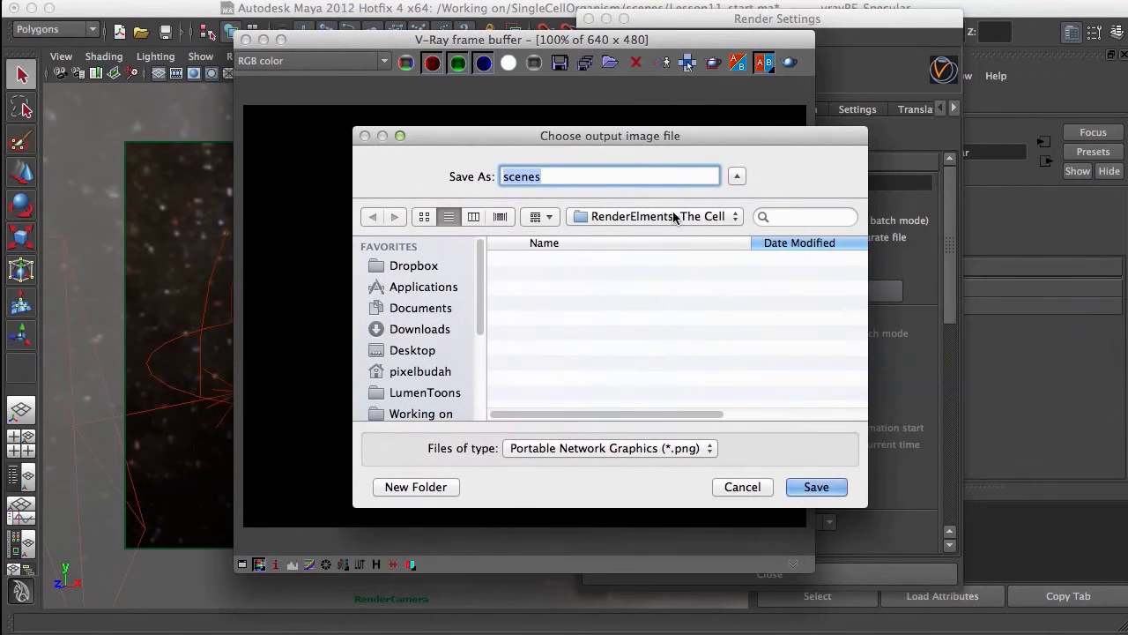
type("the")
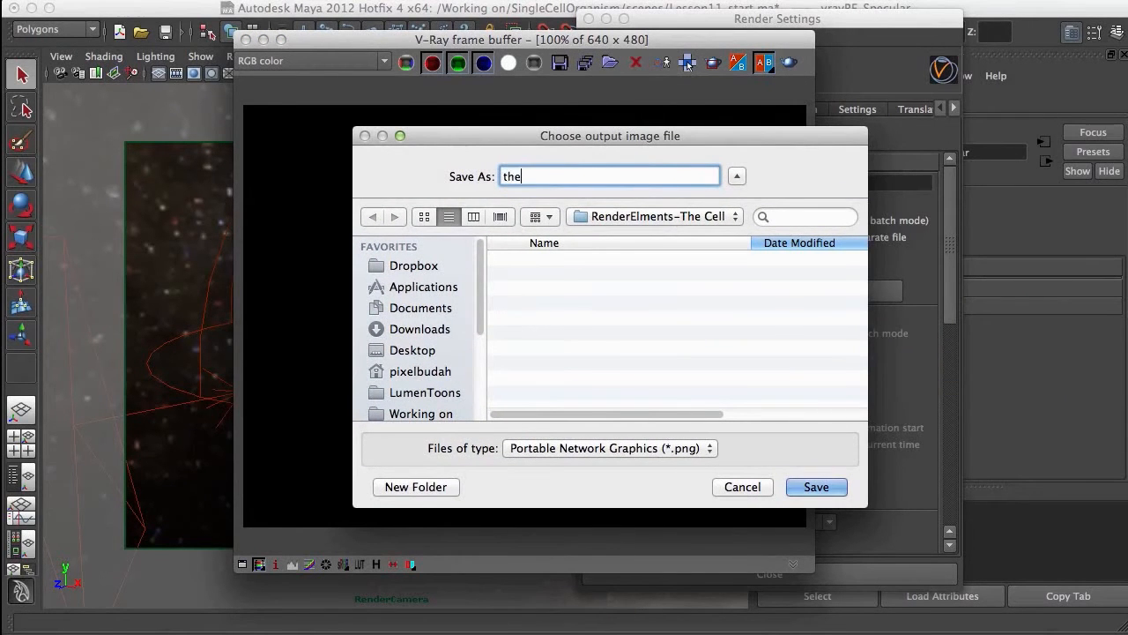
type("Cell")
left_click(819, 487)
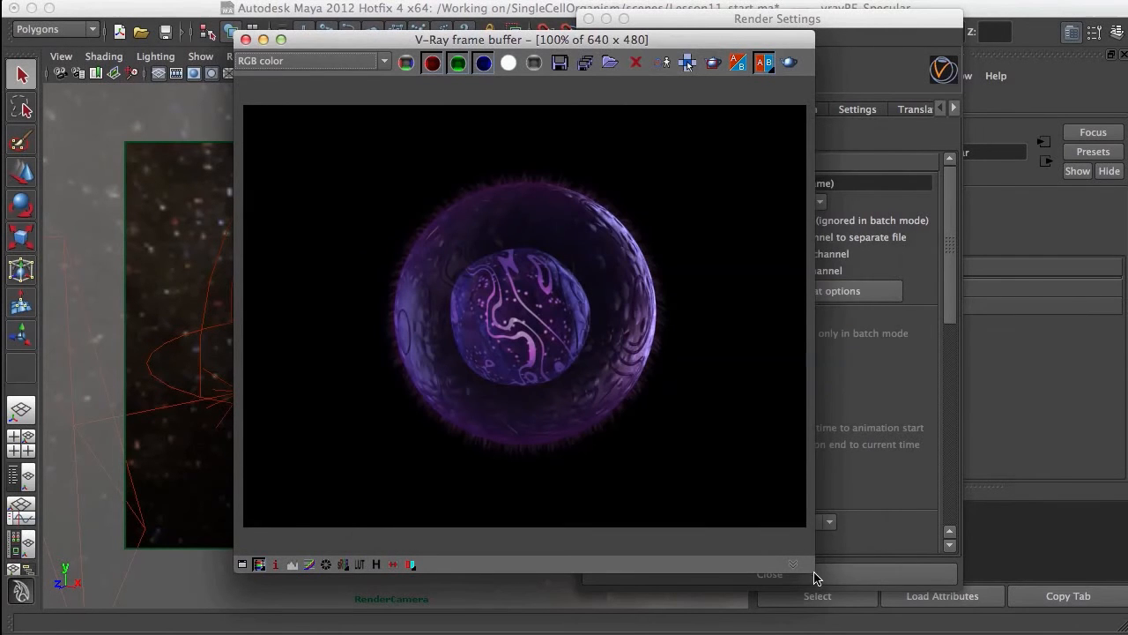
left_click(245, 39)
left_click(588, 18)
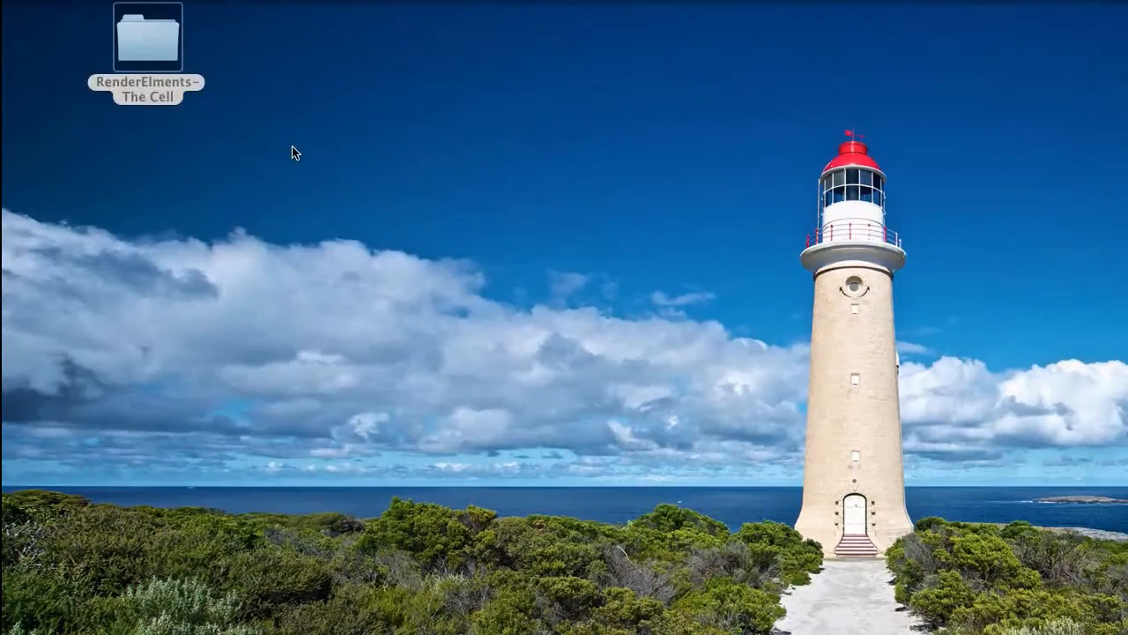
Switch to Finder and open the RenderElments-The Cell folder on the desktop
left_click(118, 58)
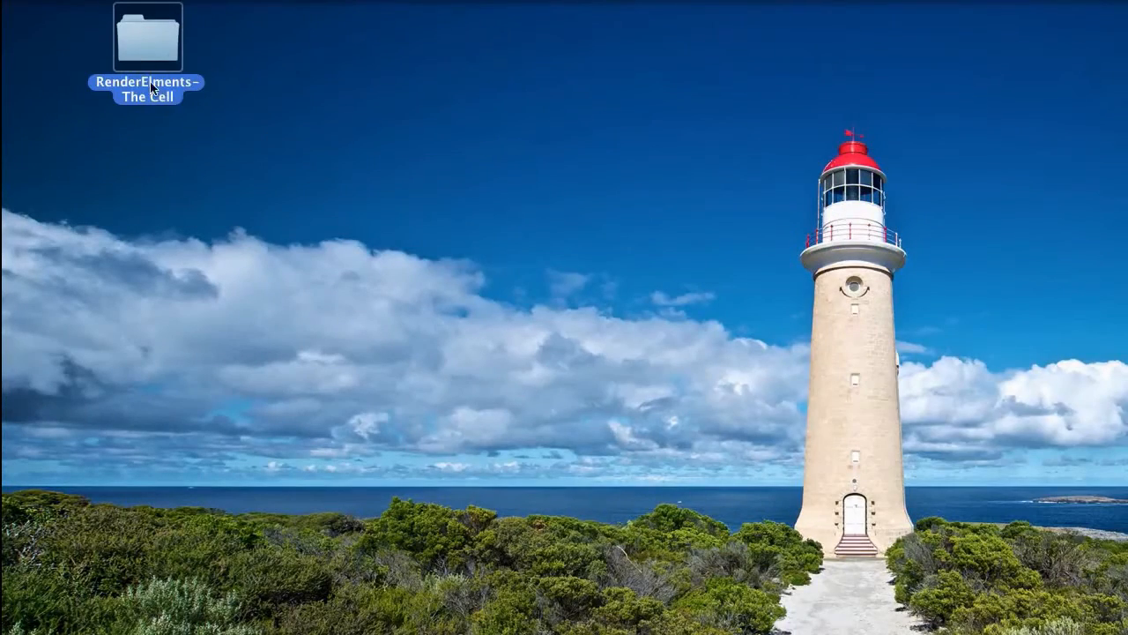
double_click(138, 66)
left_click_drag(838, 317, 493, 117)
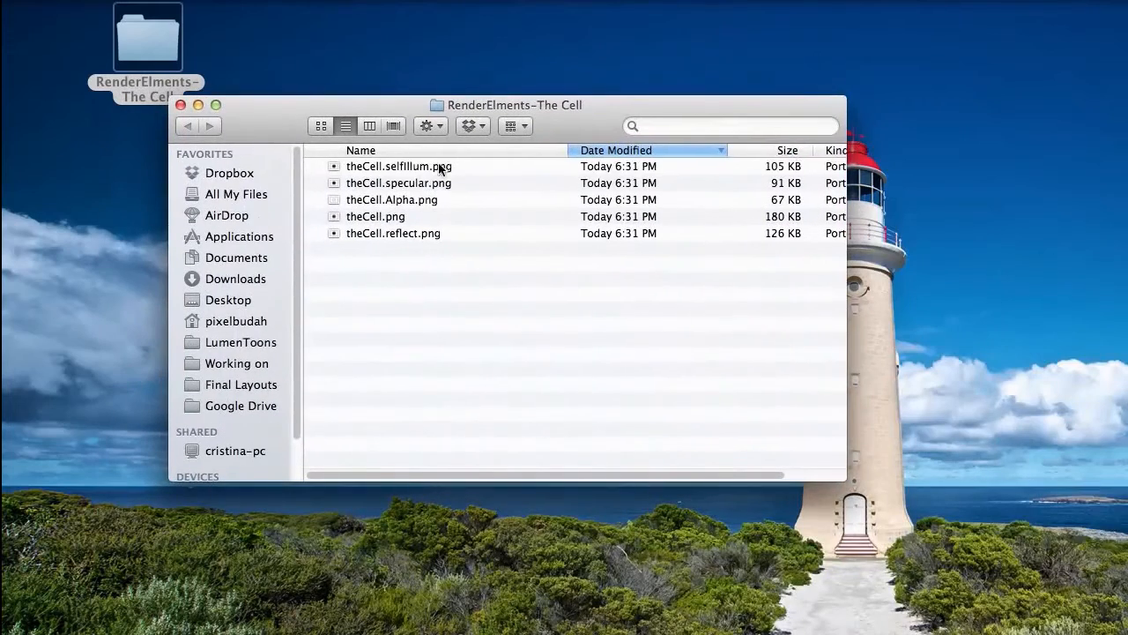
Preview the saved theCell images one by one: selfIllum, specular, Alpha, the full color render and reflect
left_click(441, 167)
key("space")
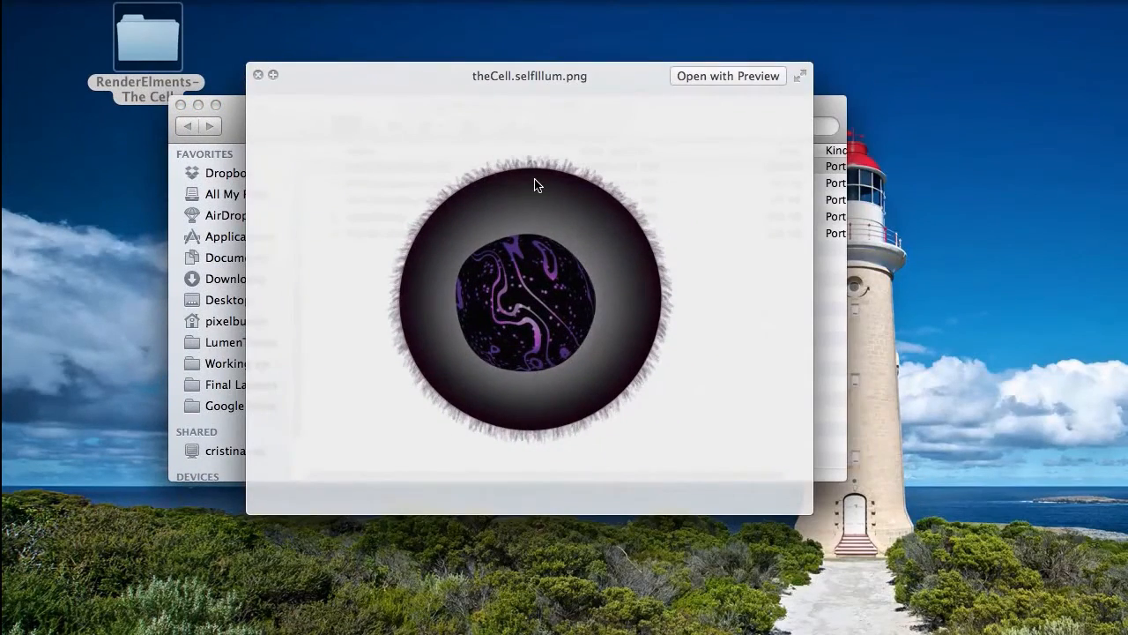
key("Down")
key("Down")
key("Down")
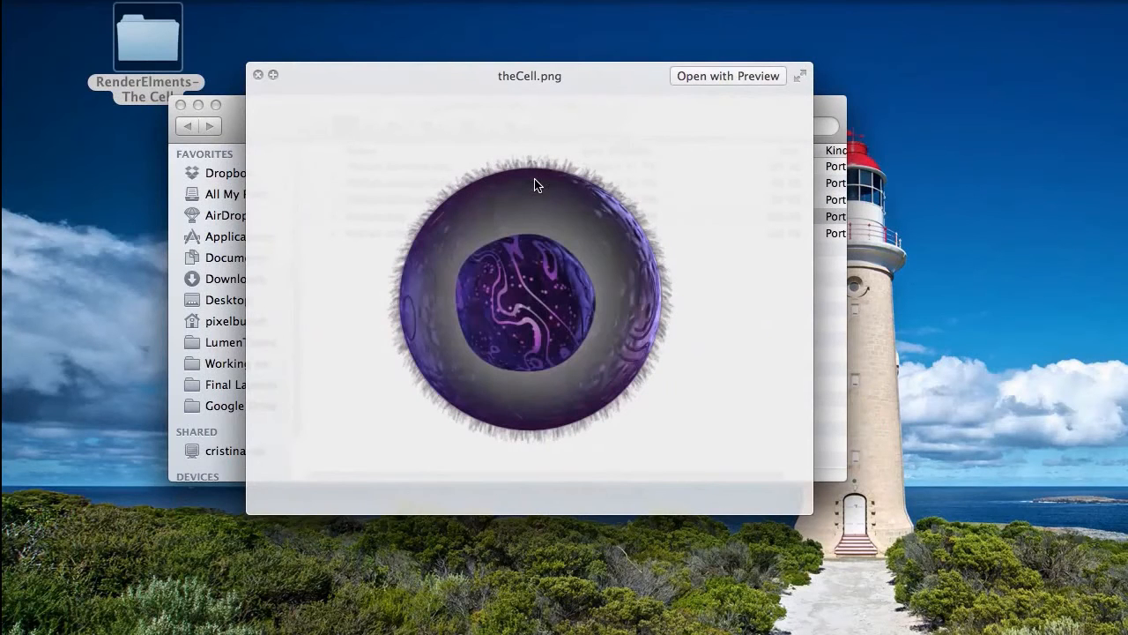
key("Down")
key("Up")
key("Up")
key("Up")
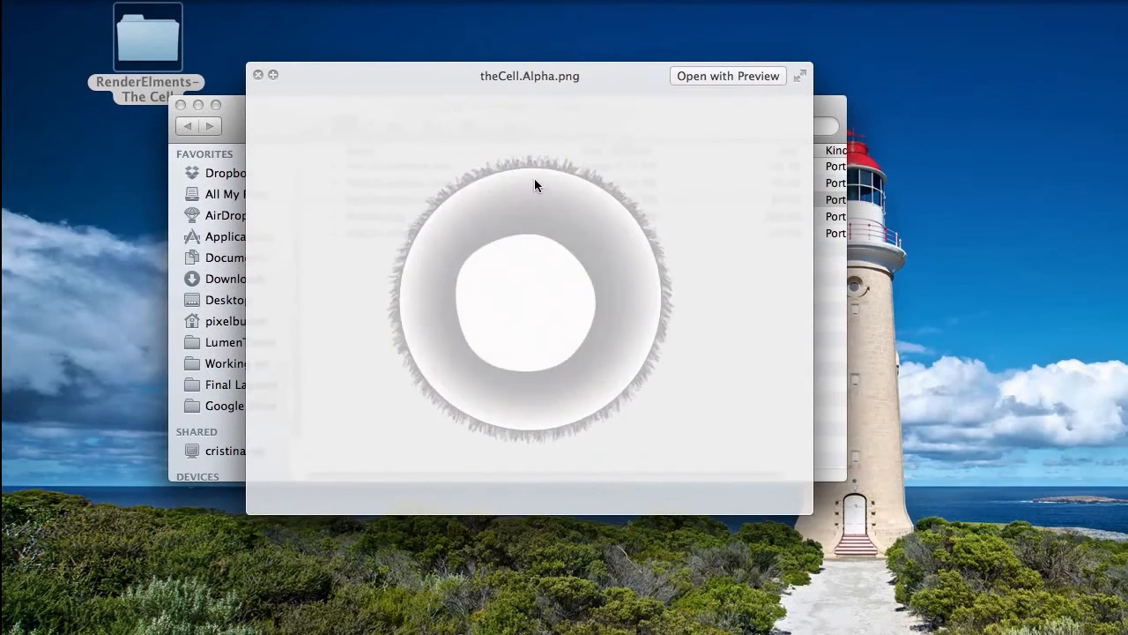
key("Up")
key("Down")
key("Down")
key("Down")
key("Down")
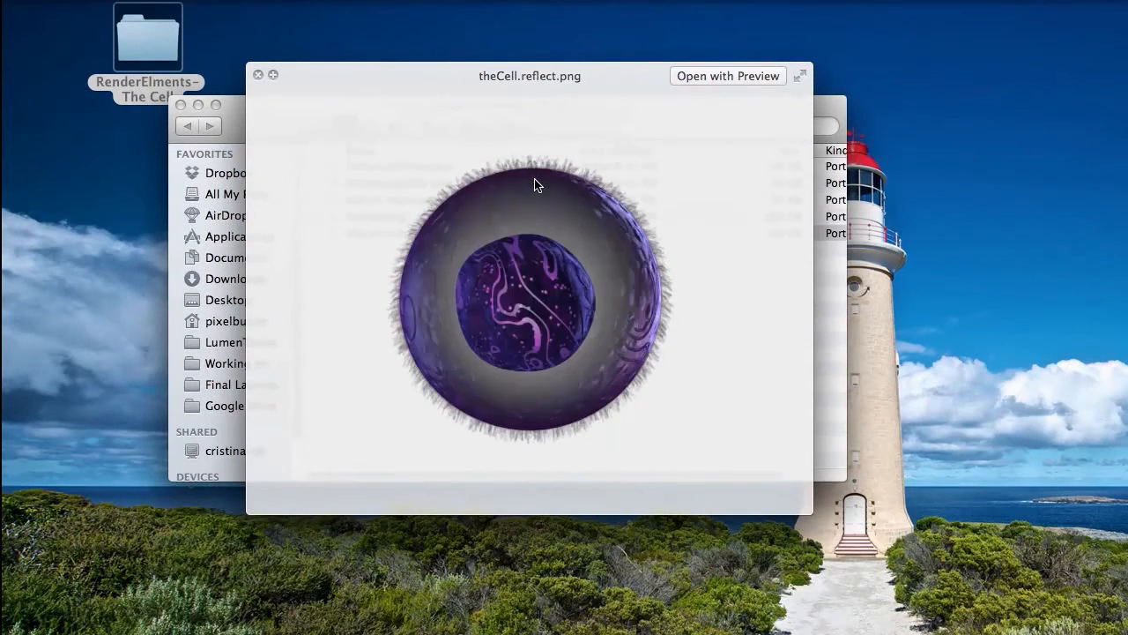
key("space")
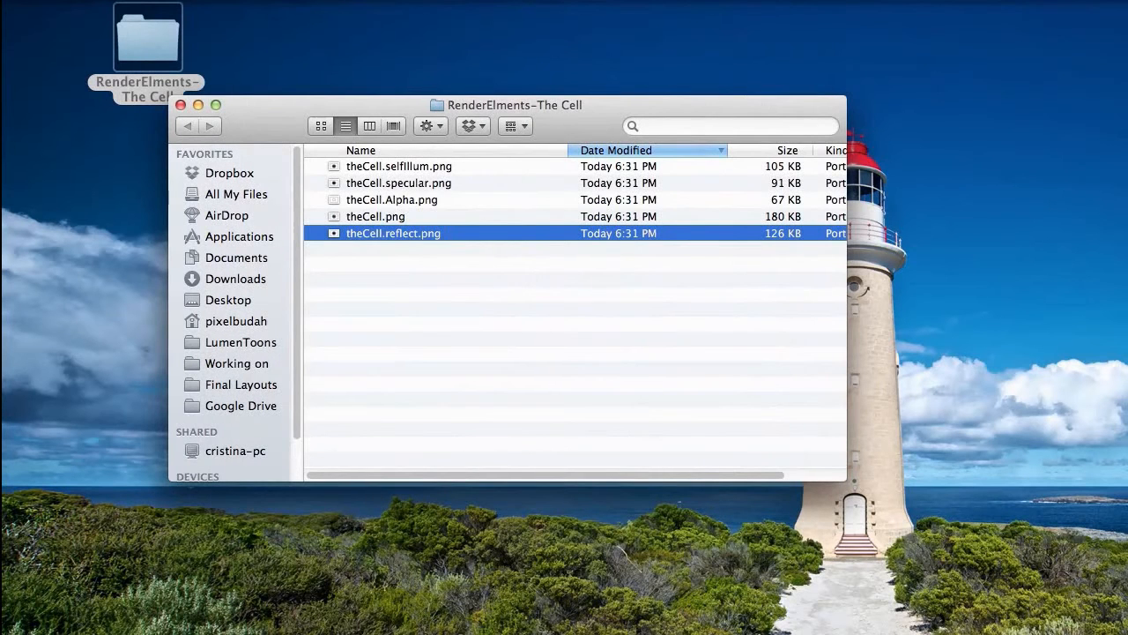